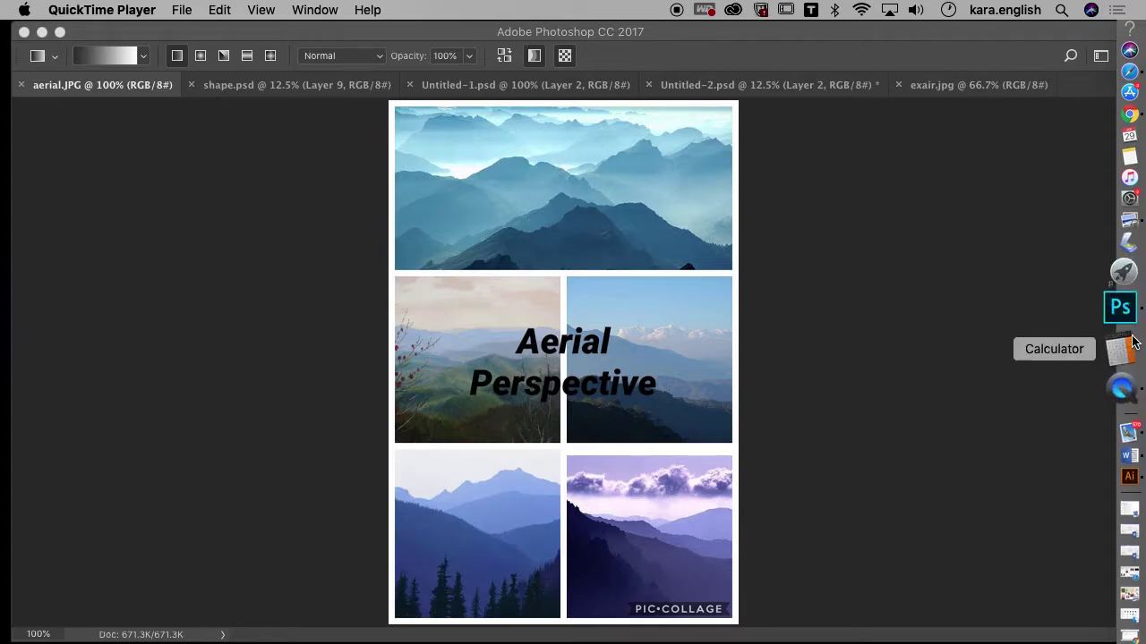
Bring Photoshop in front of QuickTime Player, showing the aerial.JPG reference collage.
click(940, 90)
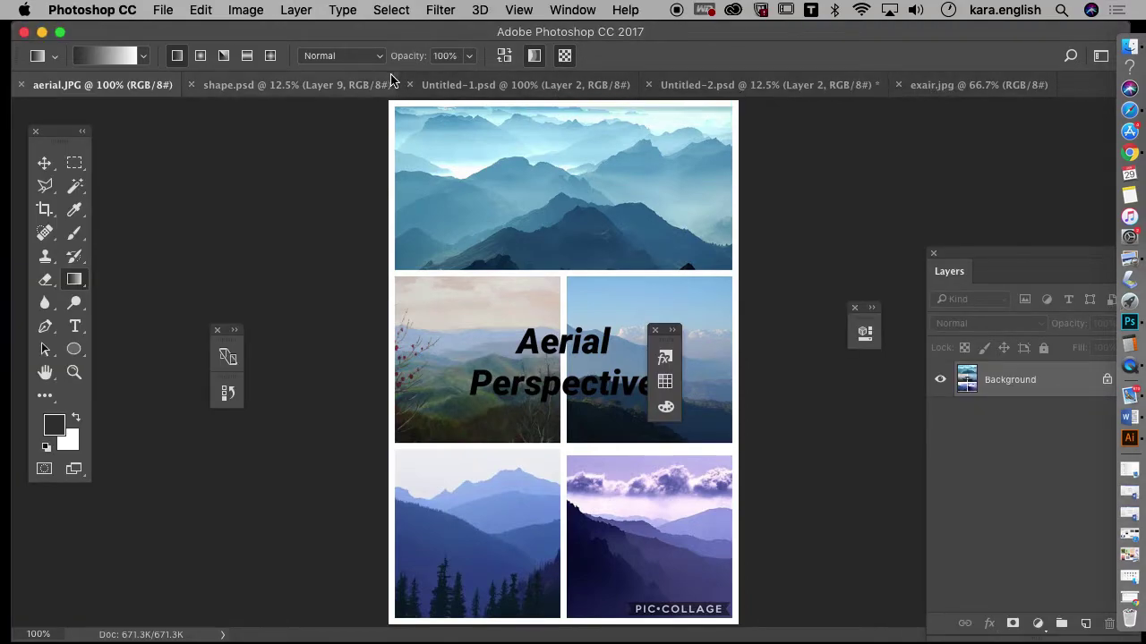
Look through shape.psd, Untitled-1, Untitled-2 and exair.jpg, close the floating panel, then return to Untitled-2.psd.
click(223, 86)
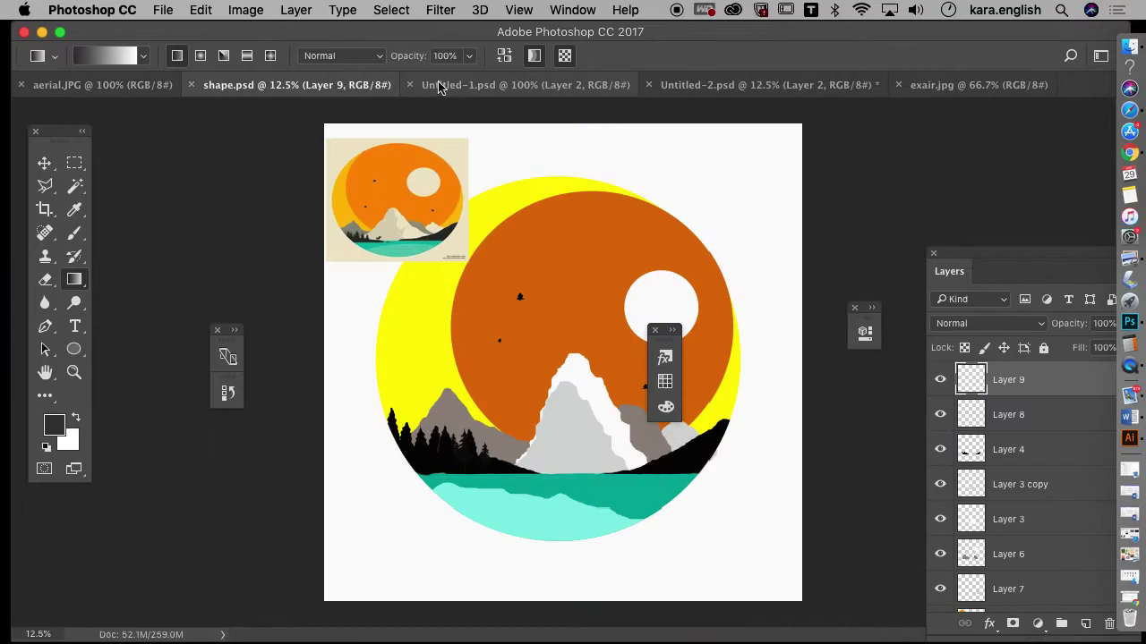
click(447, 84)
click(678, 86)
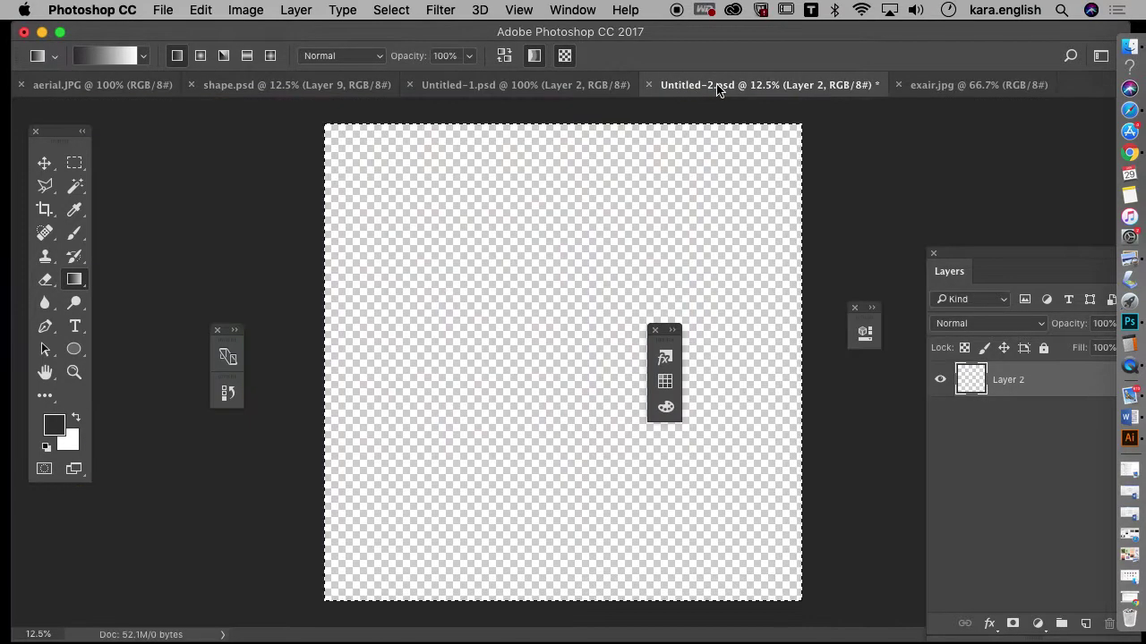
click(939, 86)
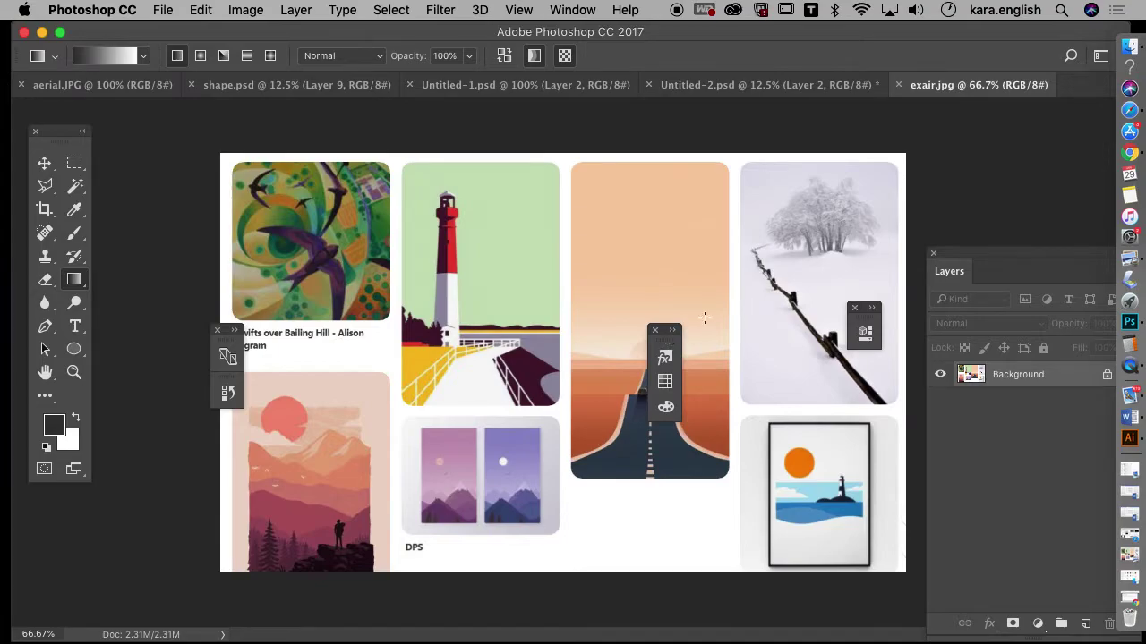
click(654, 331)
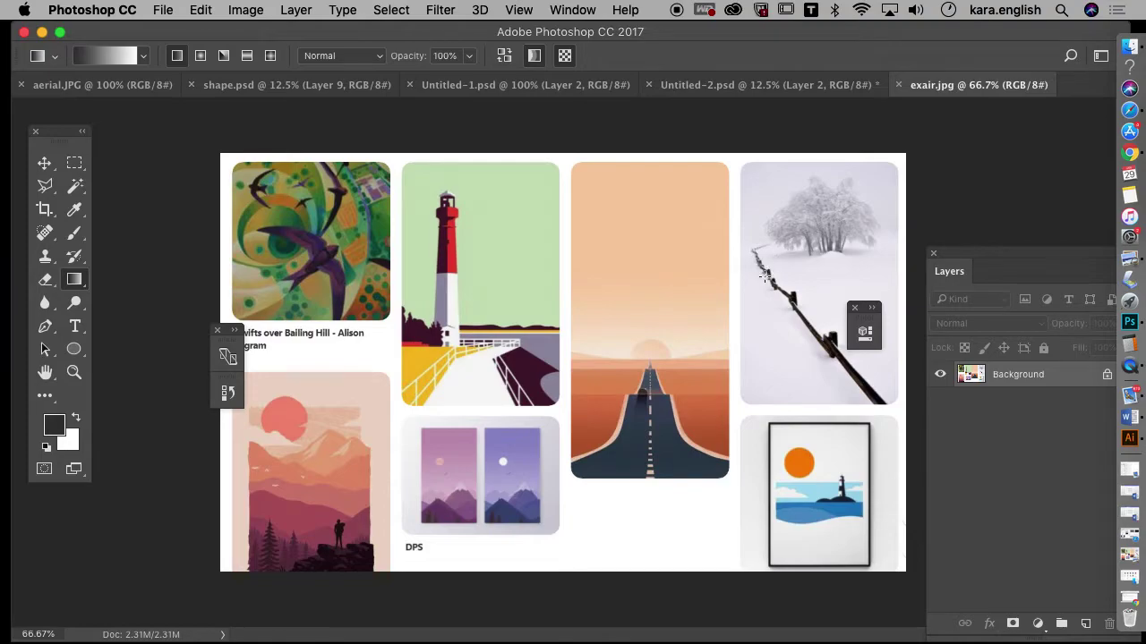
click(742, 85)
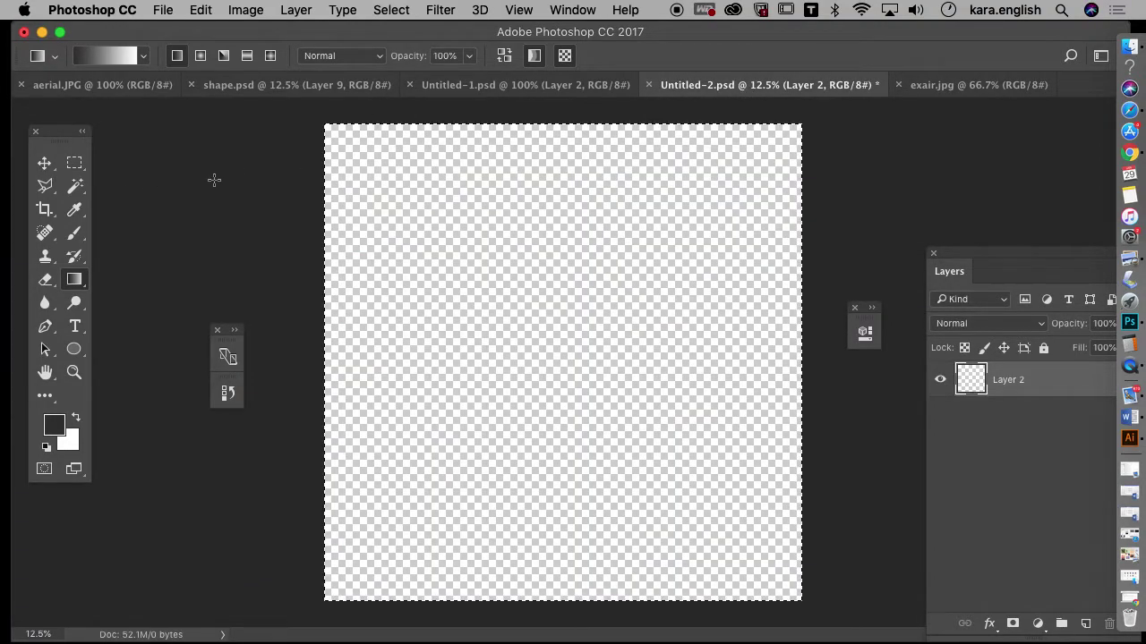
Browse the gradient presets list, then close it.
click(144, 56)
scroll(213, 172, up, 5)
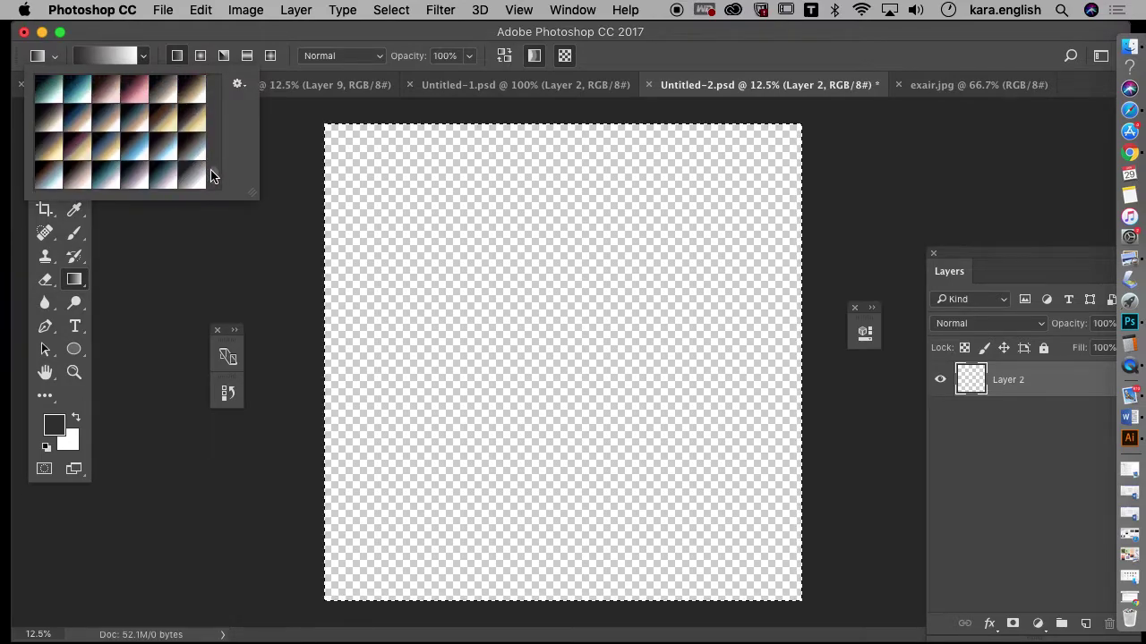
drag(215, 165, 212, 79)
click(107, 295)
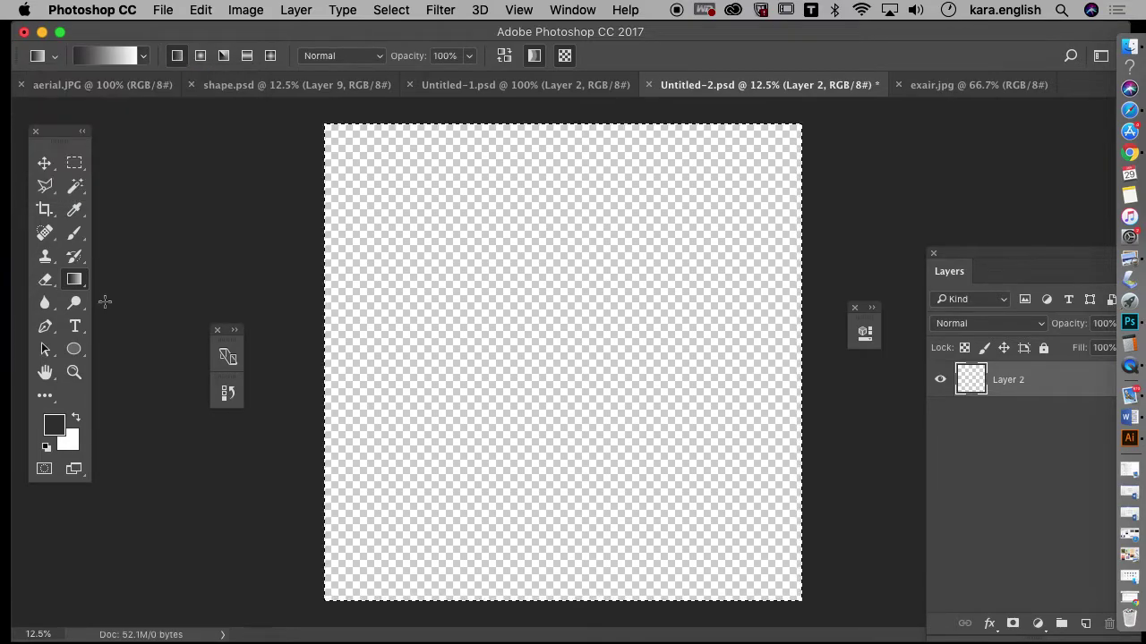
Set the foreground colour to light cyan 66dad9, with Only Web Colors unchecked.
click(54, 422)
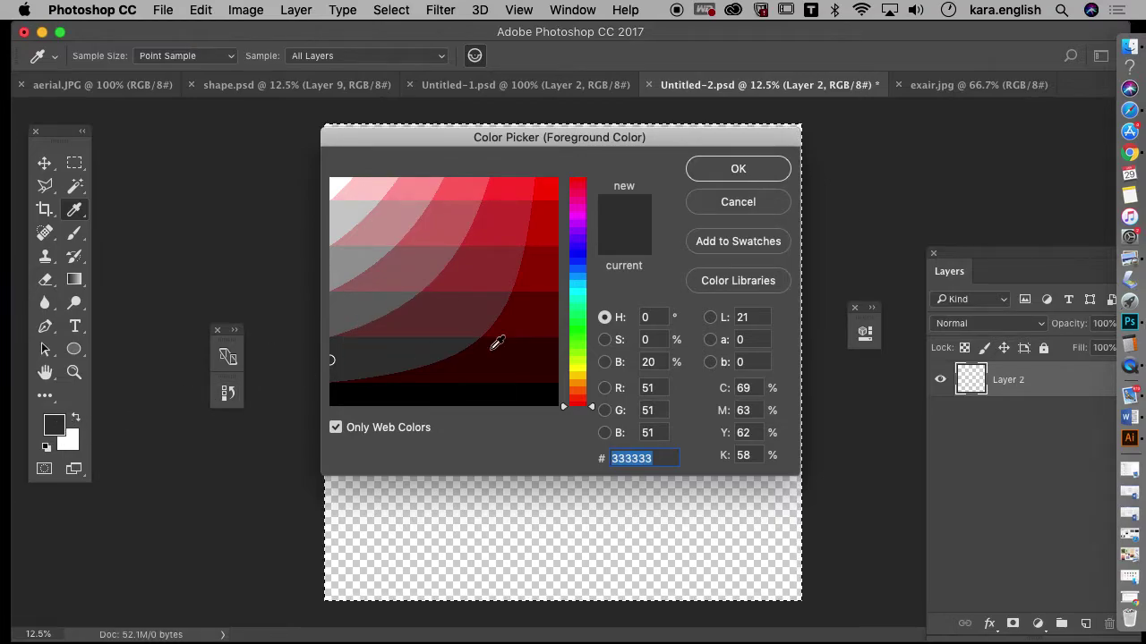
click(336, 428)
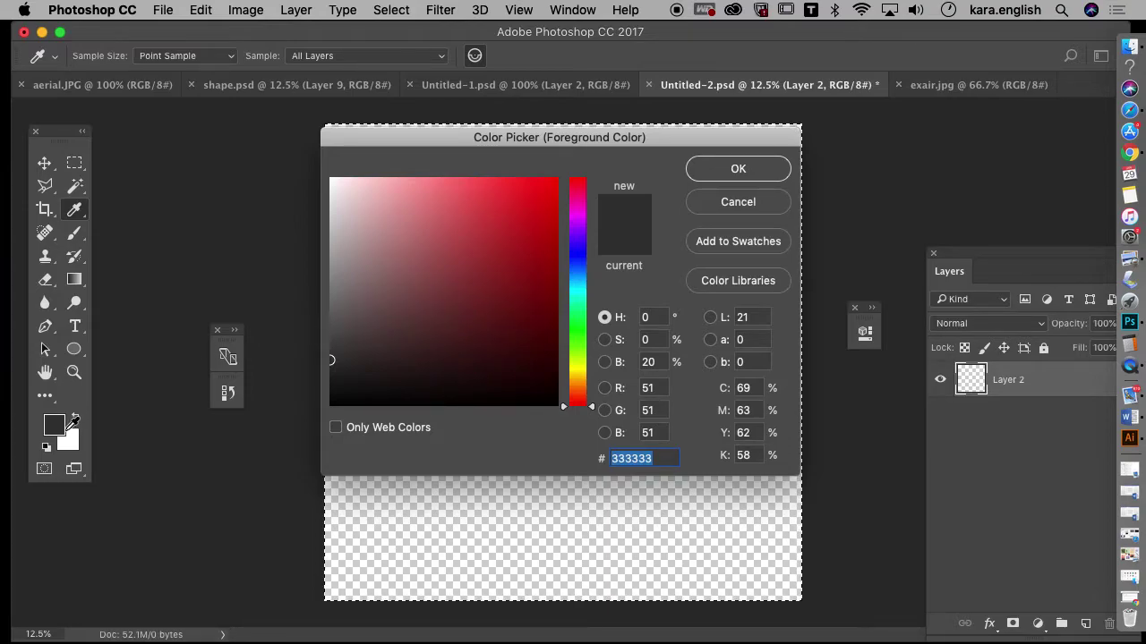
click(589, 294)
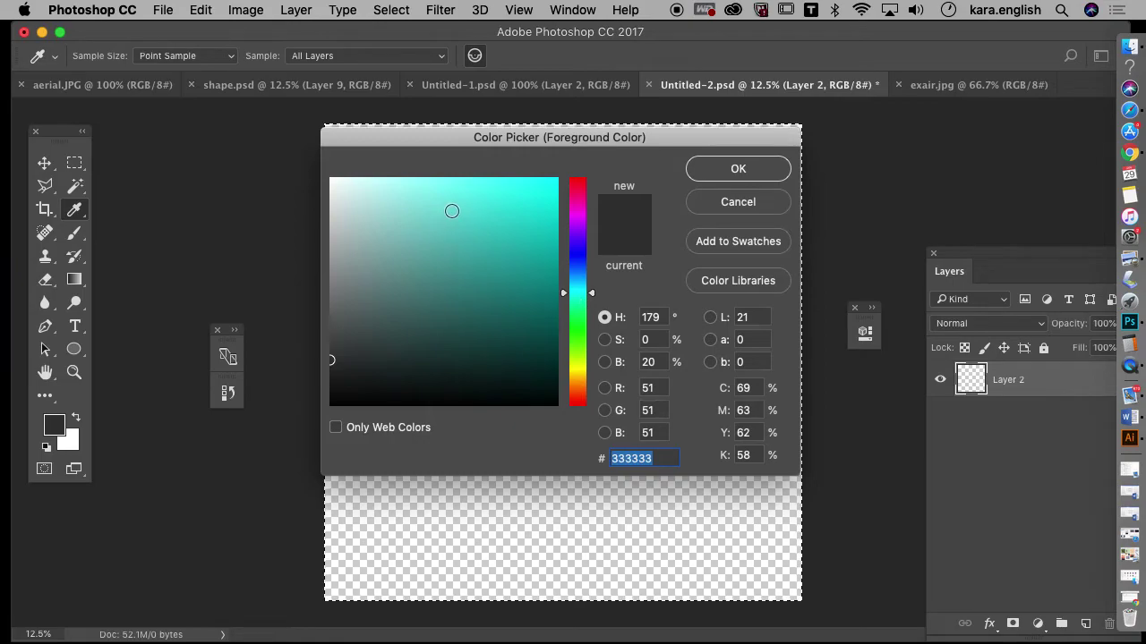
click(451, 212)
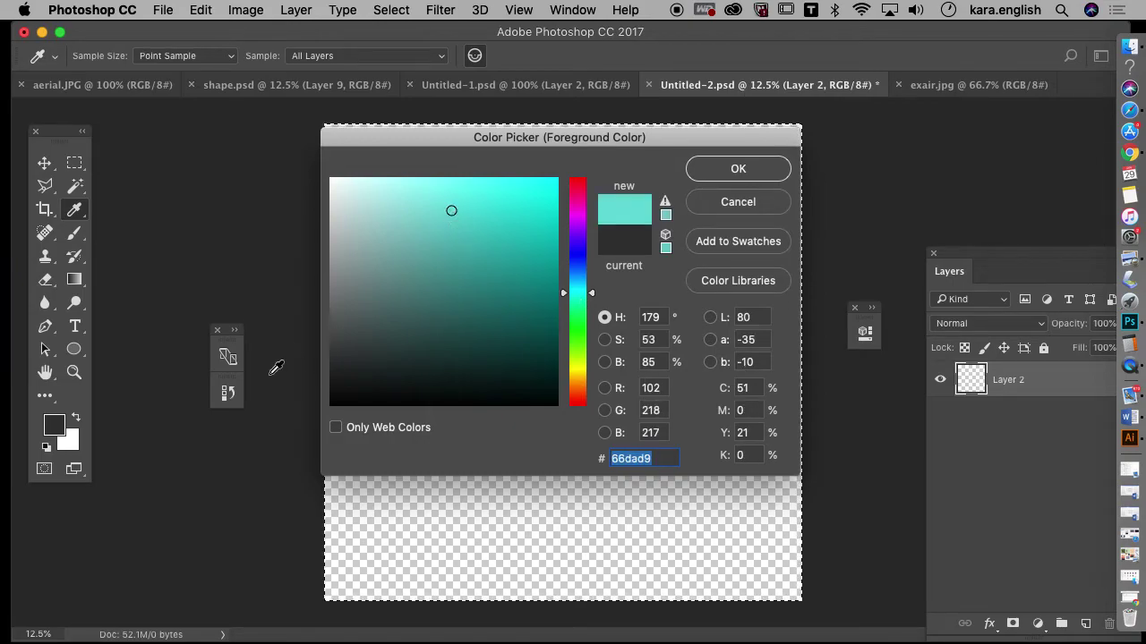
click(730, 170)
key(g)
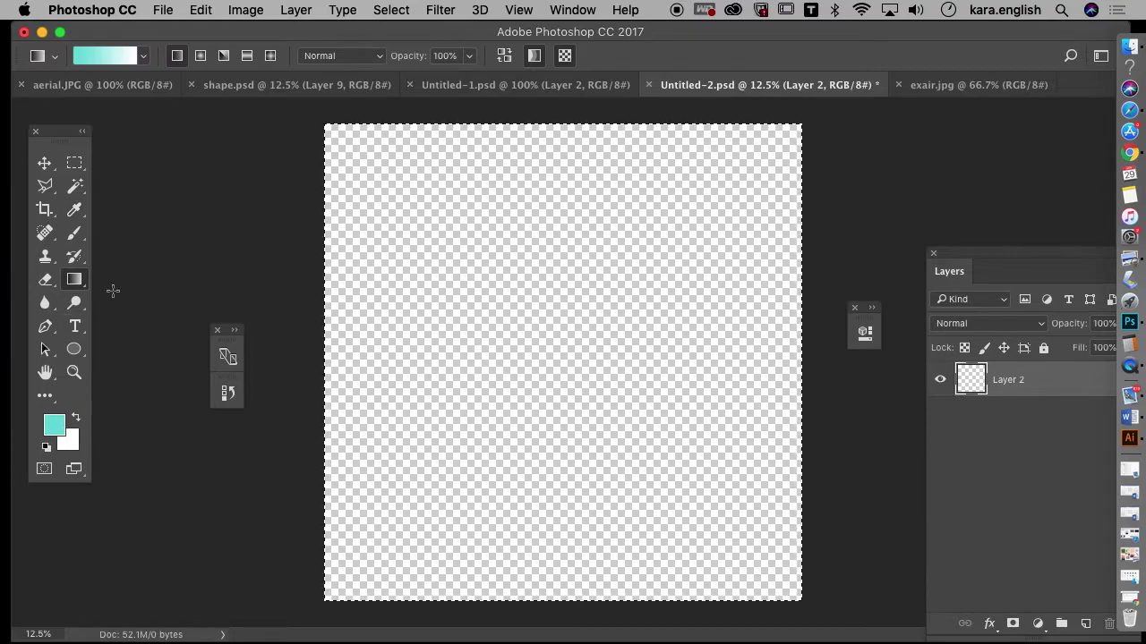
Set the background colour to dark teal 045367, first picking near-black, then adjusting the hue.
click(143, 56)
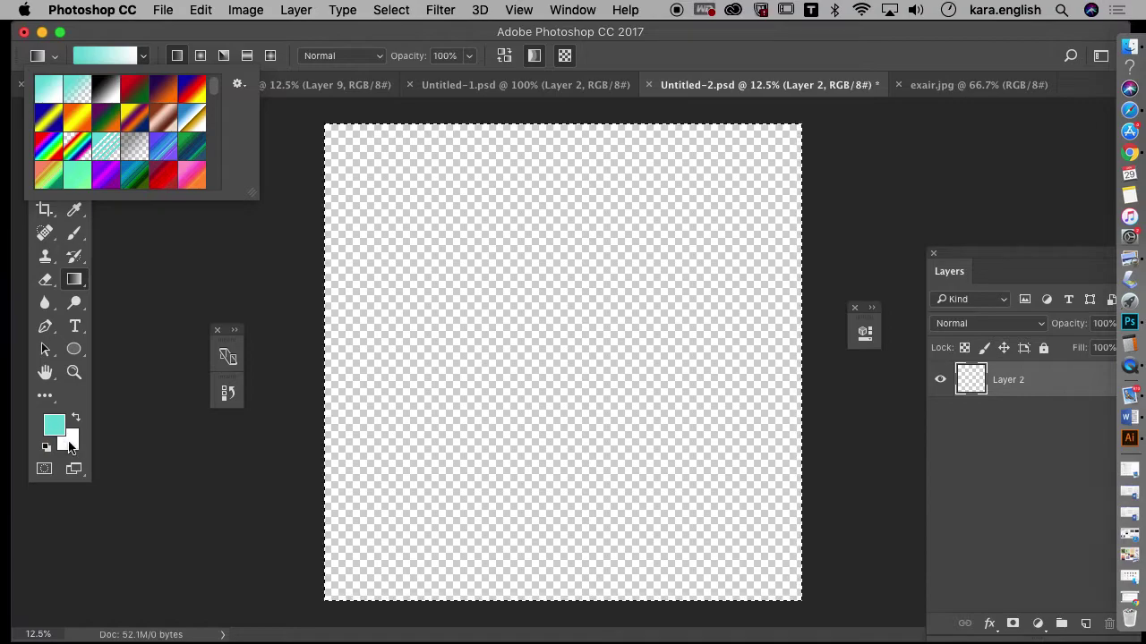
click(72, 447)
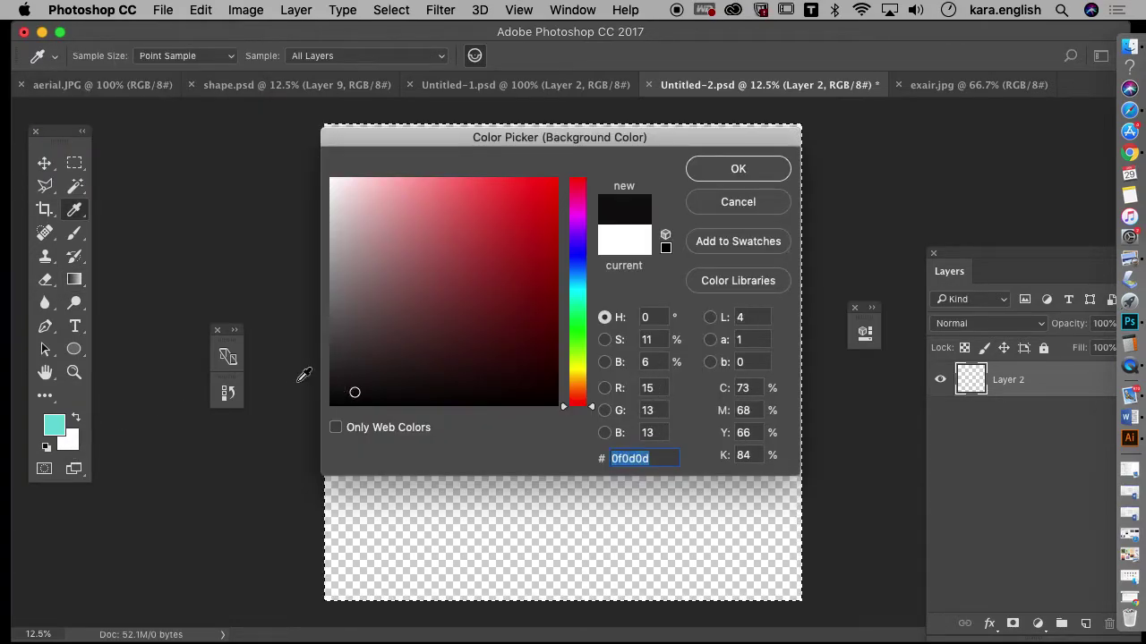
click(721, 173)
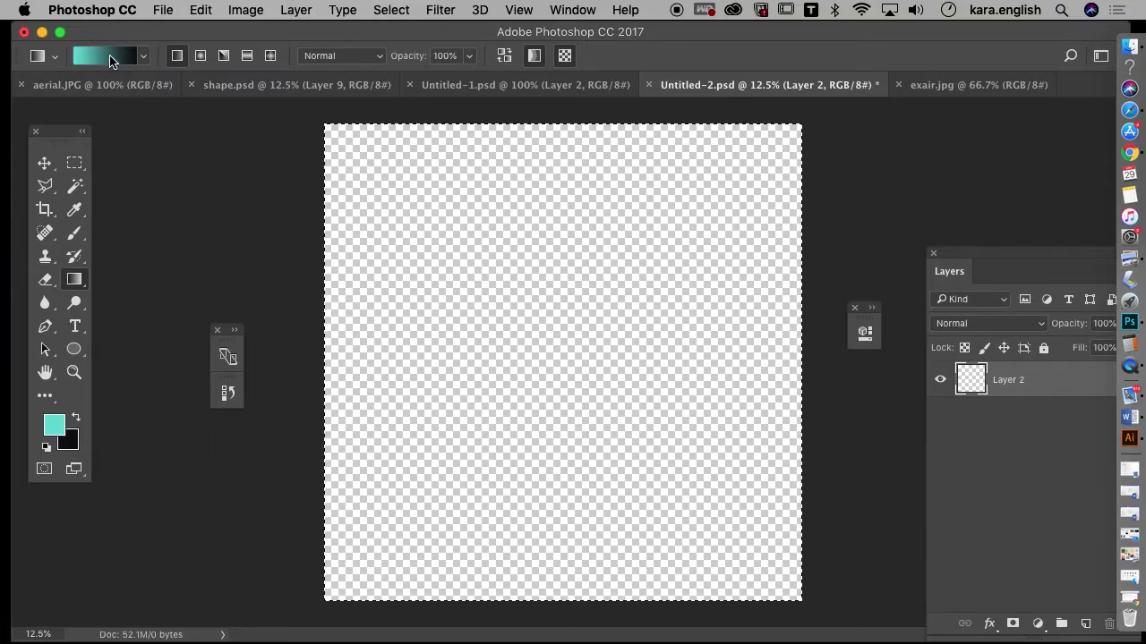
click(70, 444)
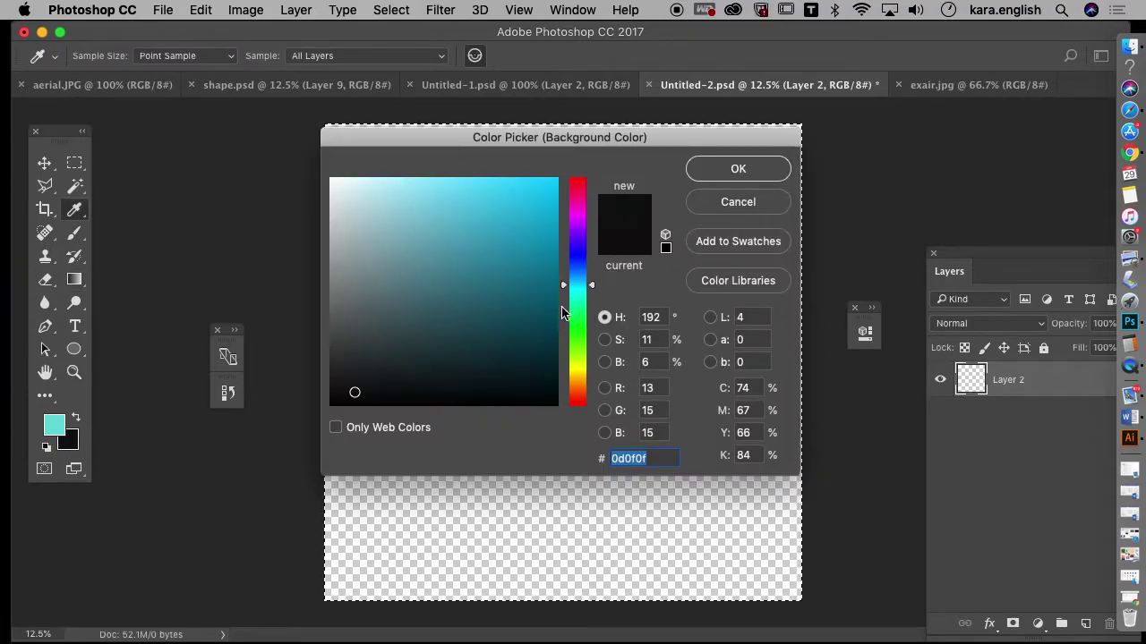
click(736, 169)
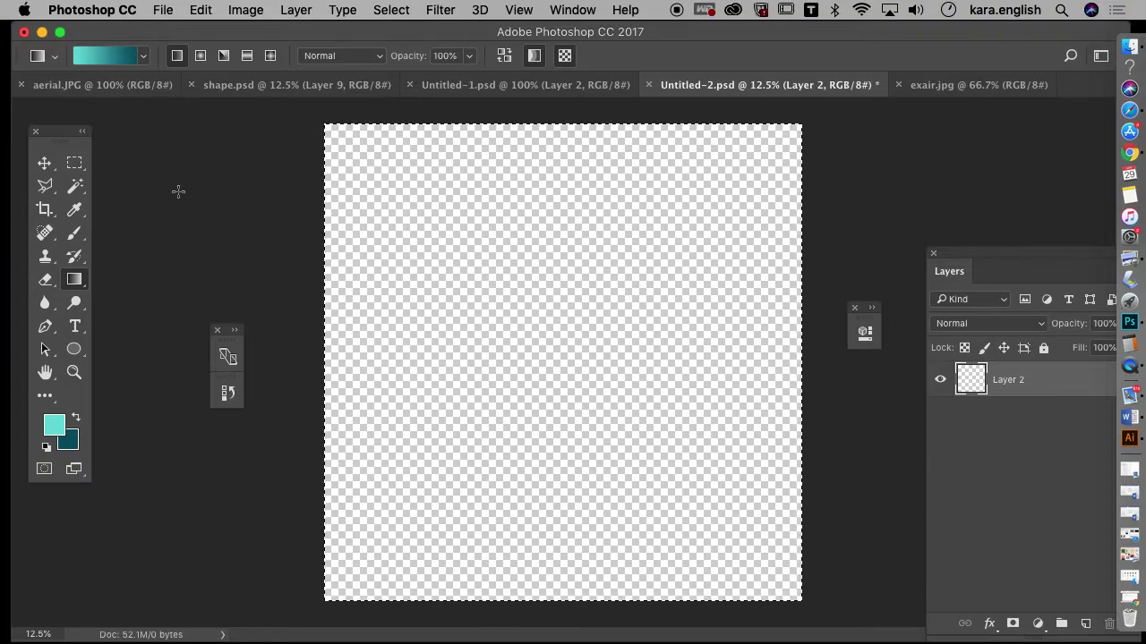
click(74, 233)
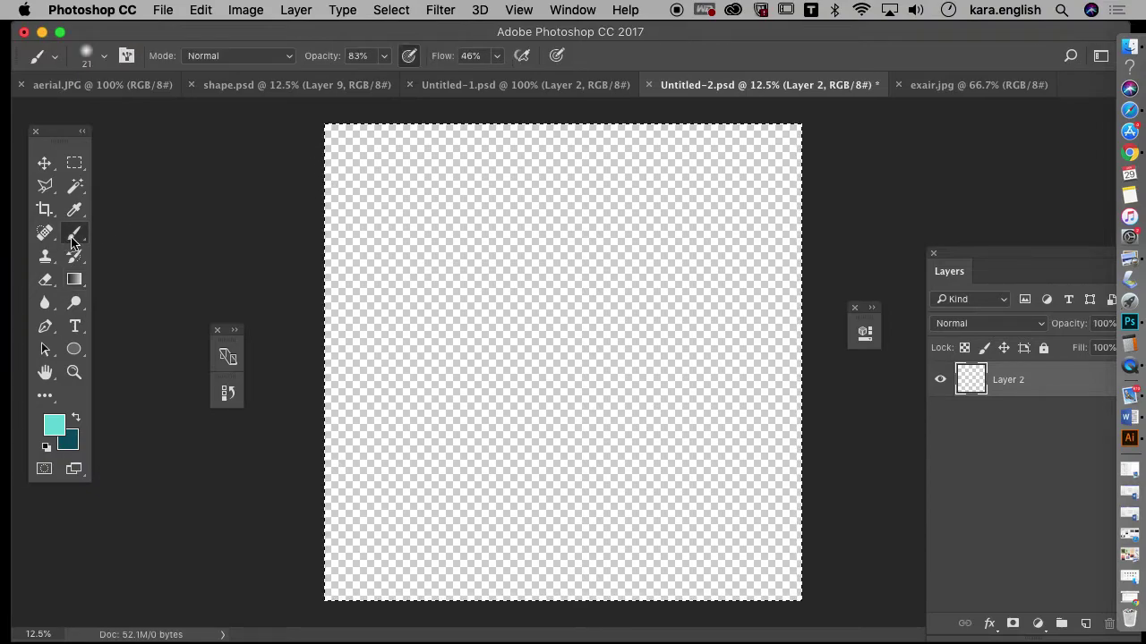
click(273, 222)
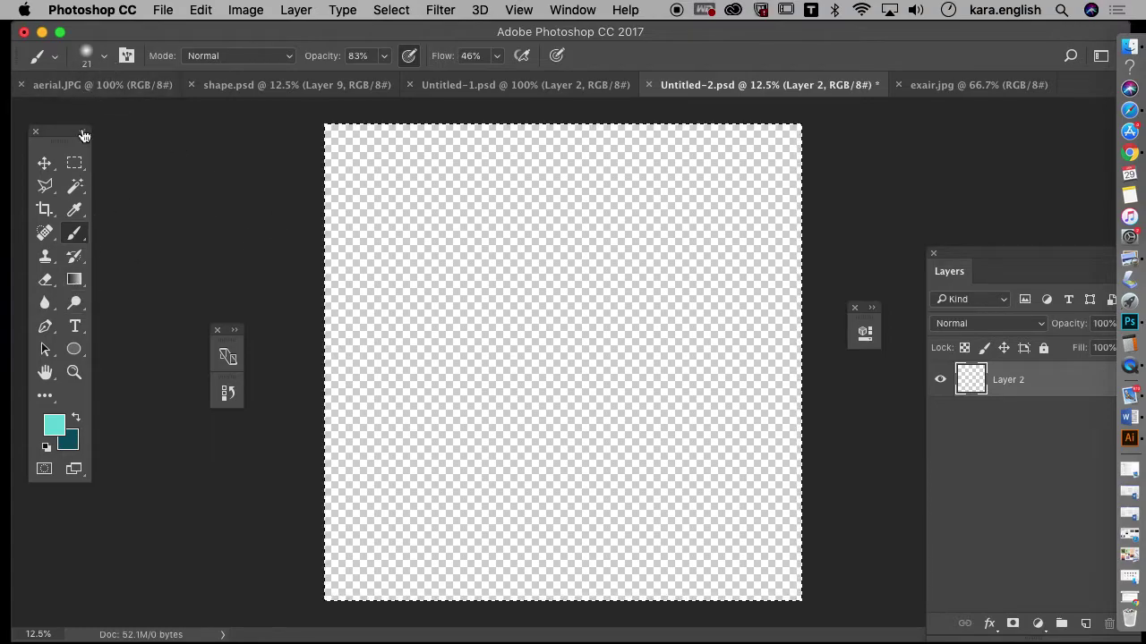
click(74, 279)
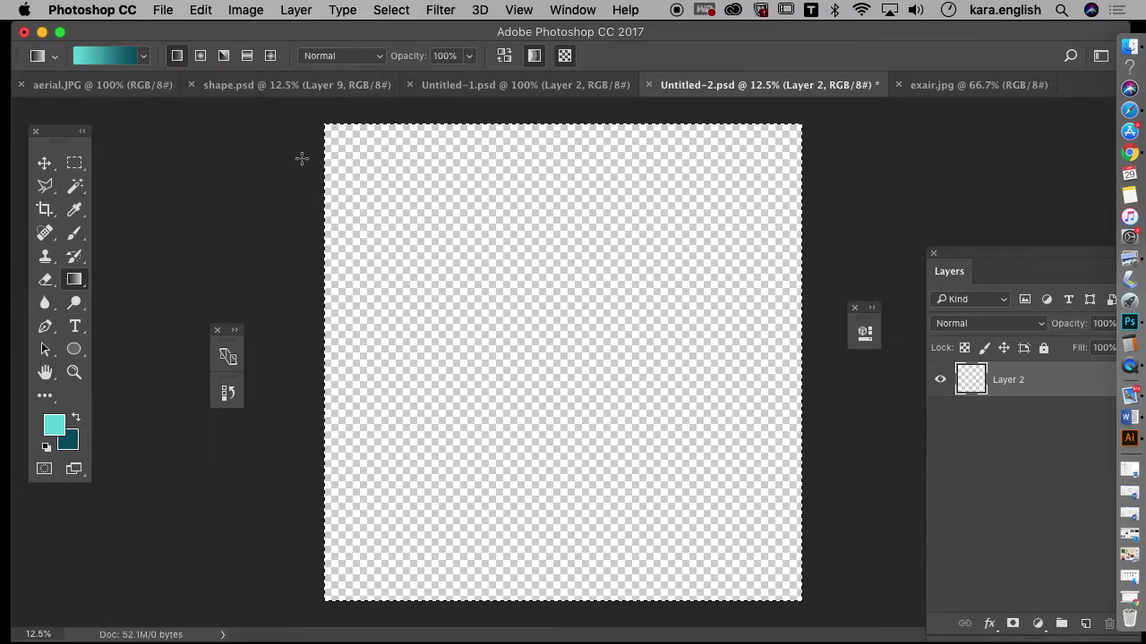
drag(292, 190, 945, 366)
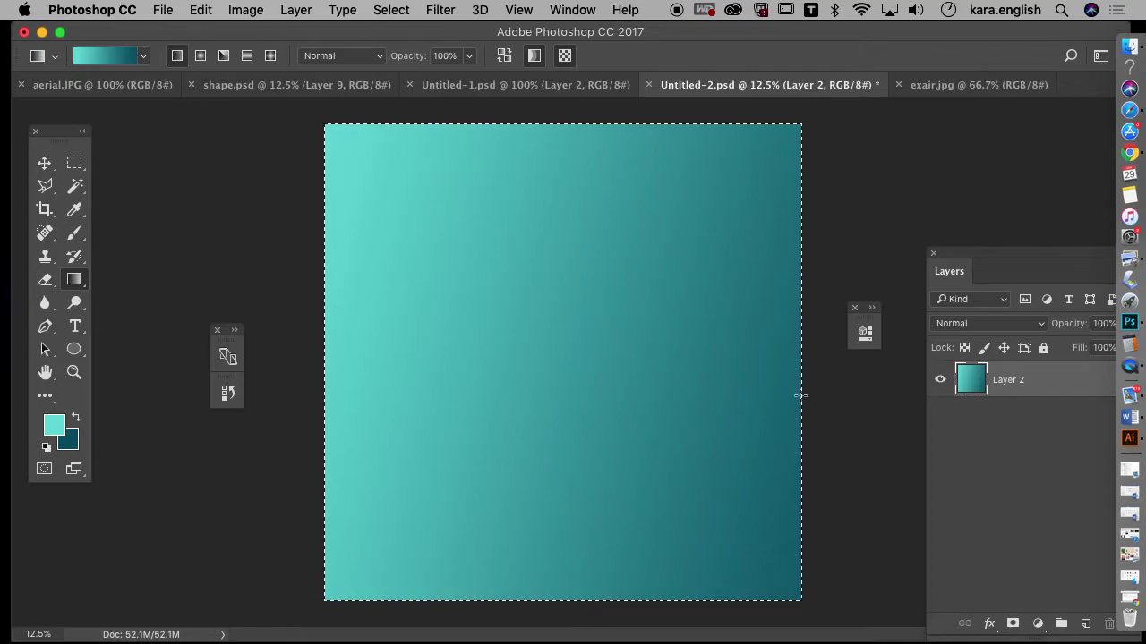
click(202, 11)
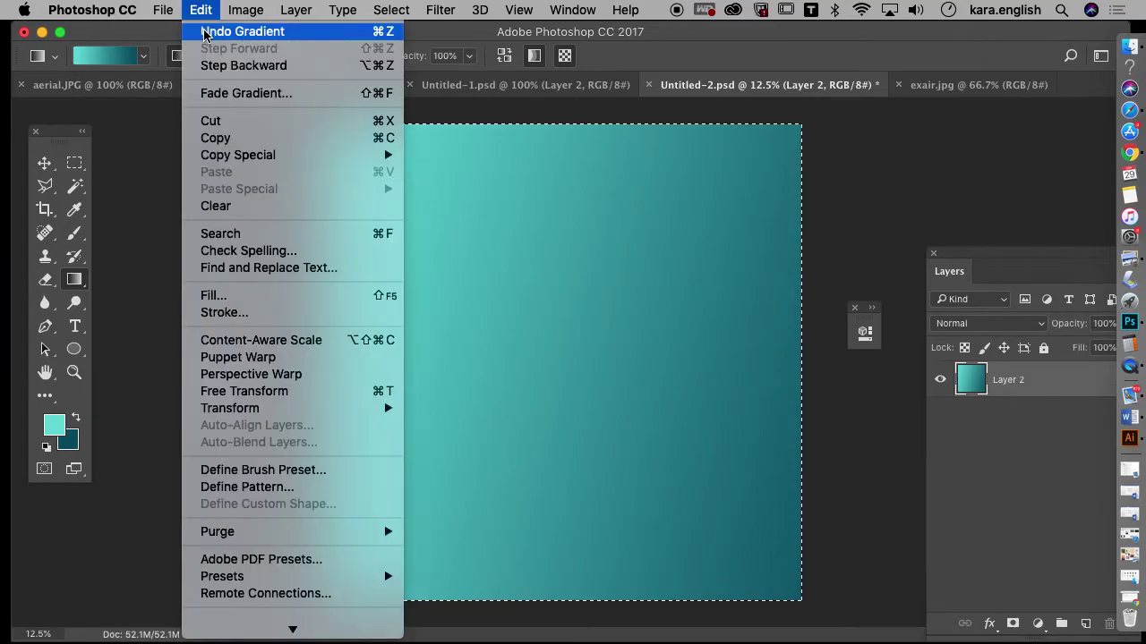
click(205, 32)
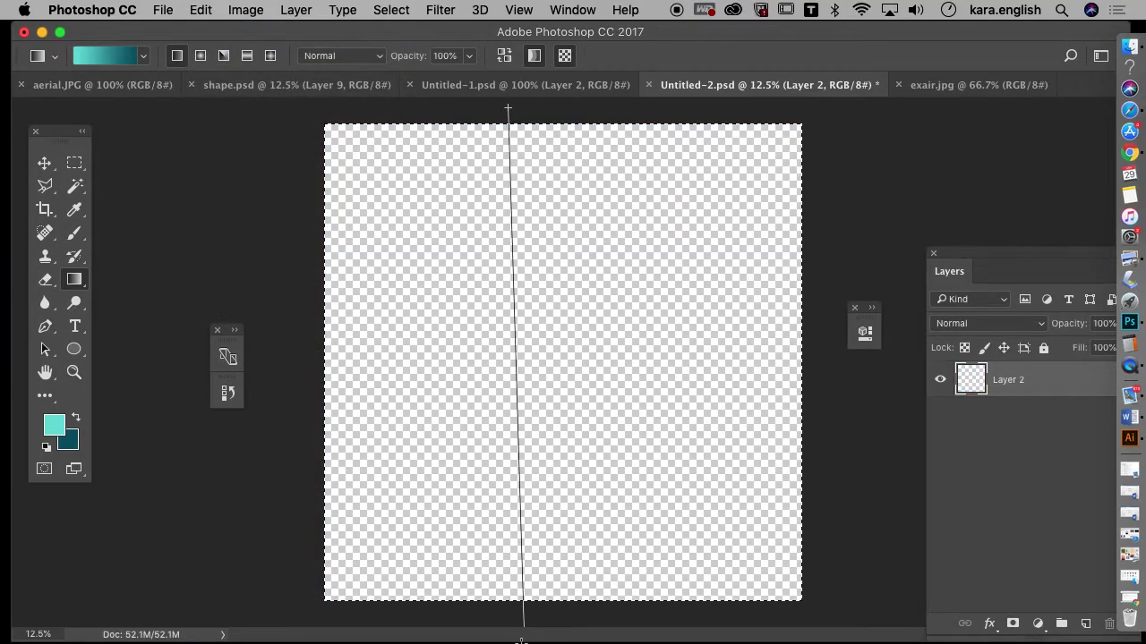
drag(521, 641, 524, 642)
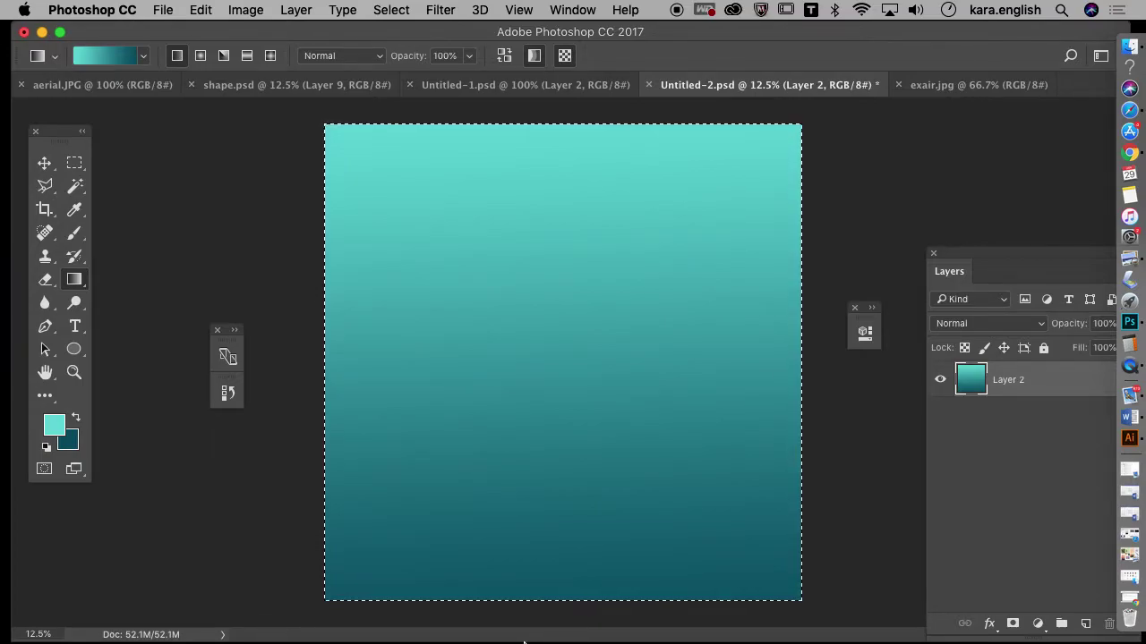
click(192, 9)
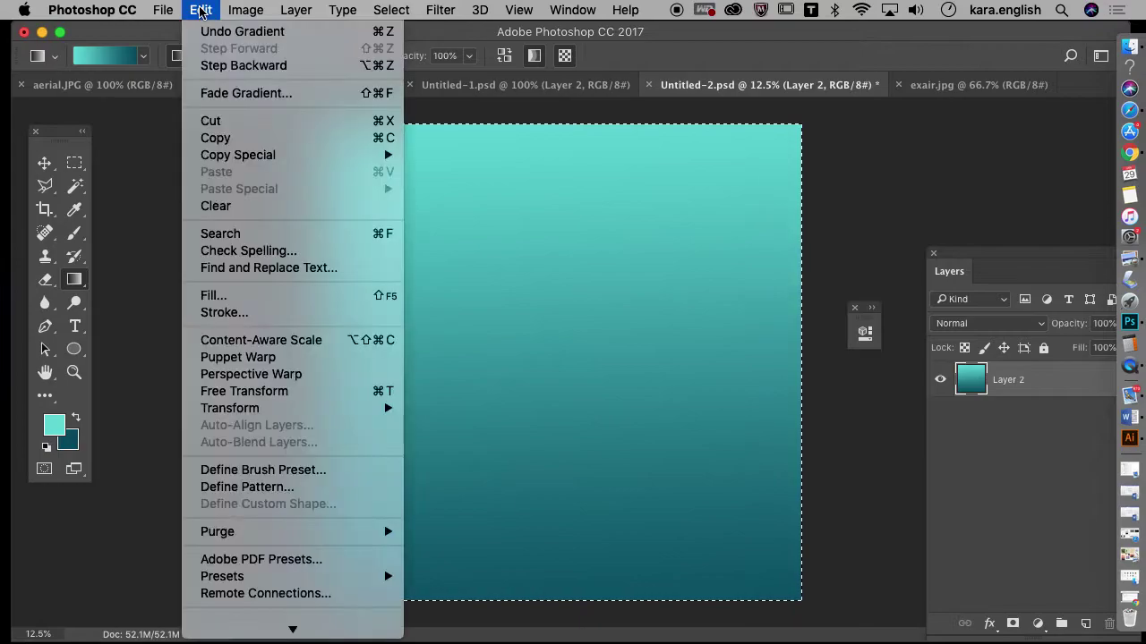
click(208, 31)
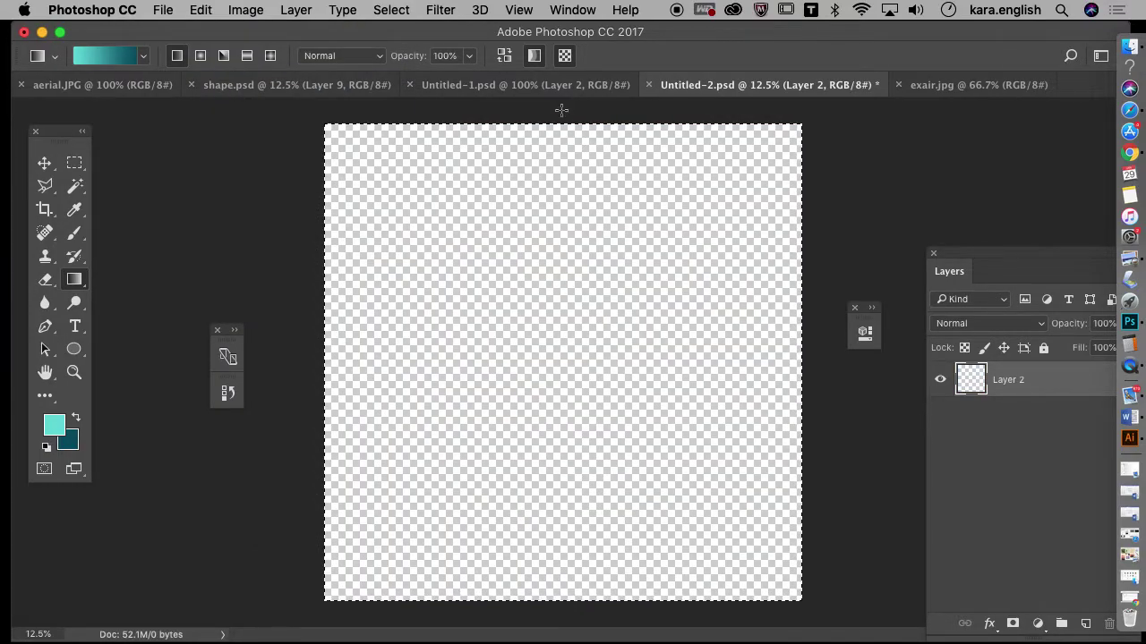
key(super+z)
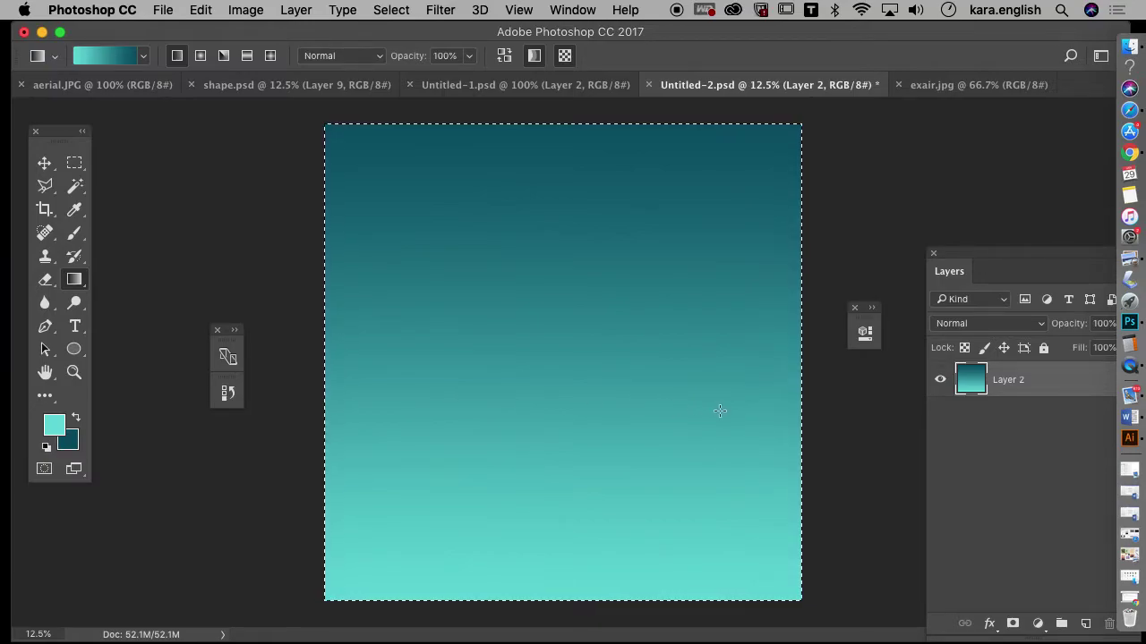
Open the Edit menu to reach the transform commands.
click(201, 10)
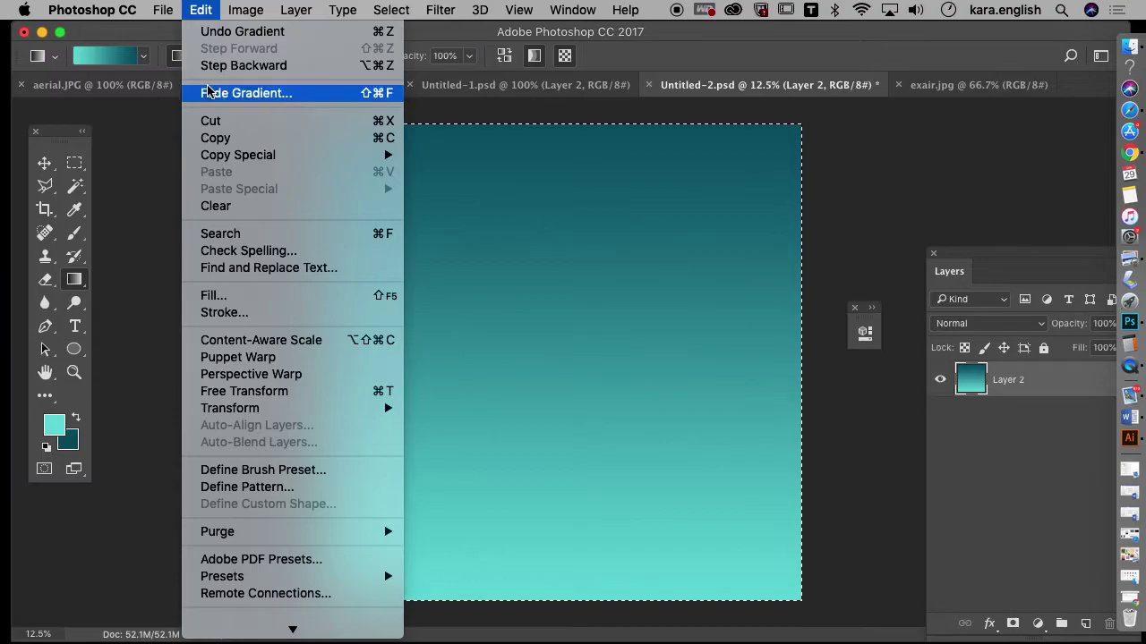
Free-transform the sky gradient, squash it to about 55% height, and apply it.
click(205, 391)
drag(564, 604, 569, 379)
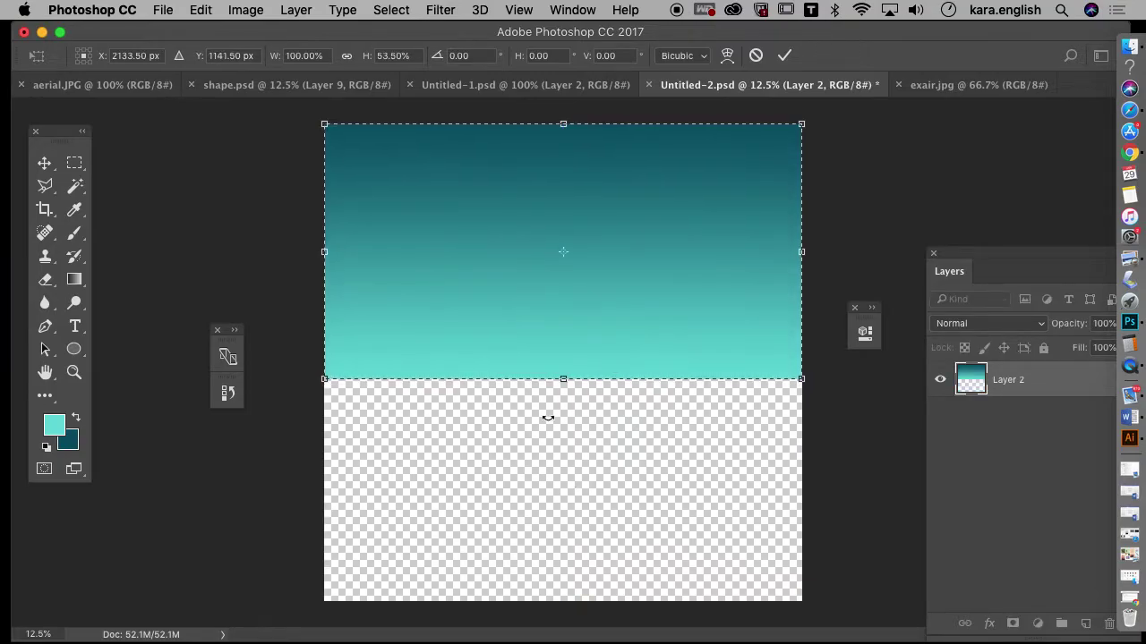
click(44, 162)
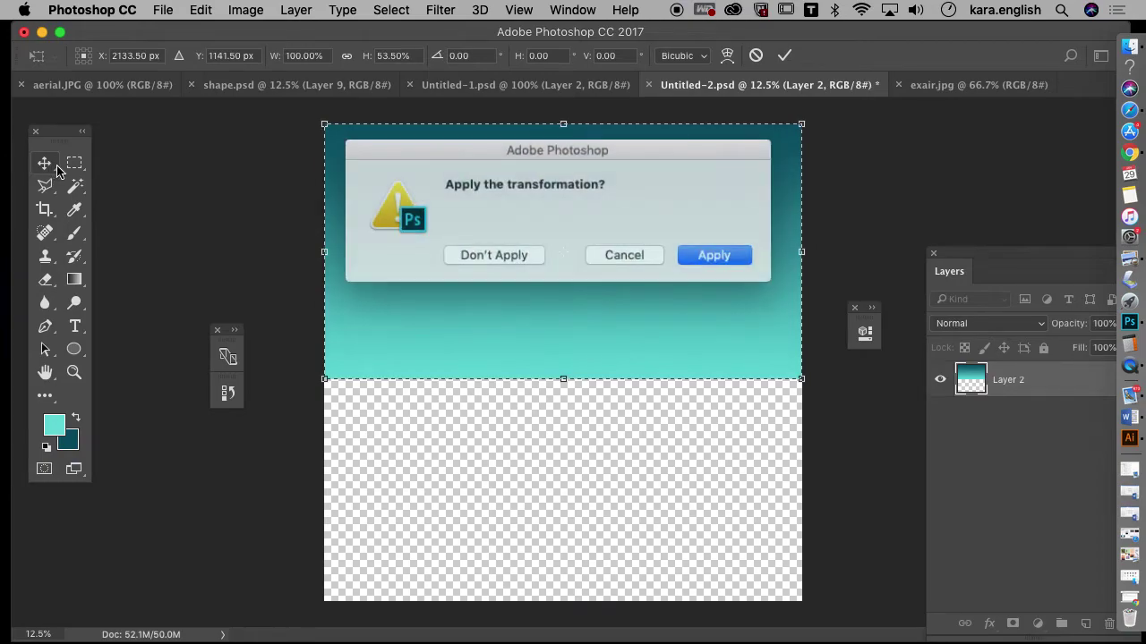
click(718, 257)
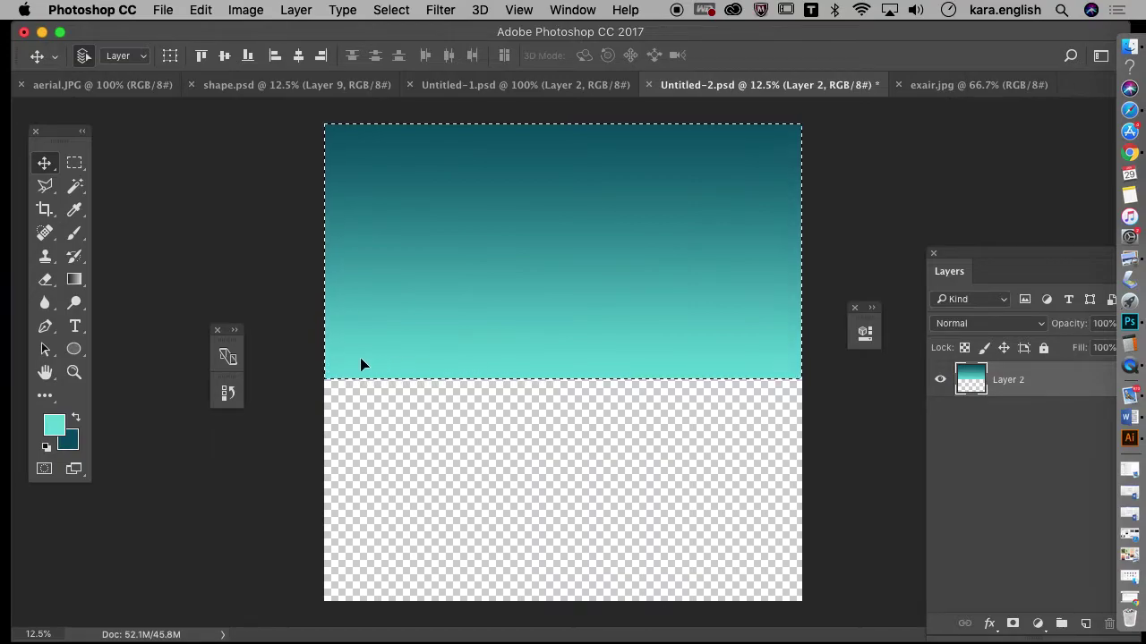
Deselect the gradient, then view the aerial perspective reference collage.
click(399, 12)
click(401, 49)
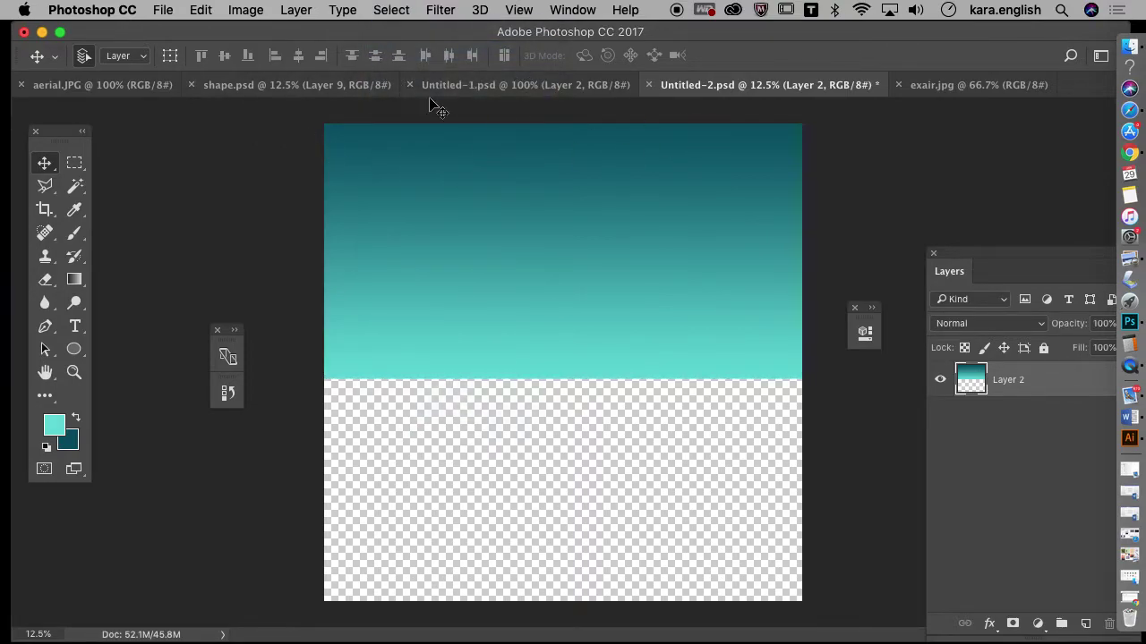
click(134, 93)
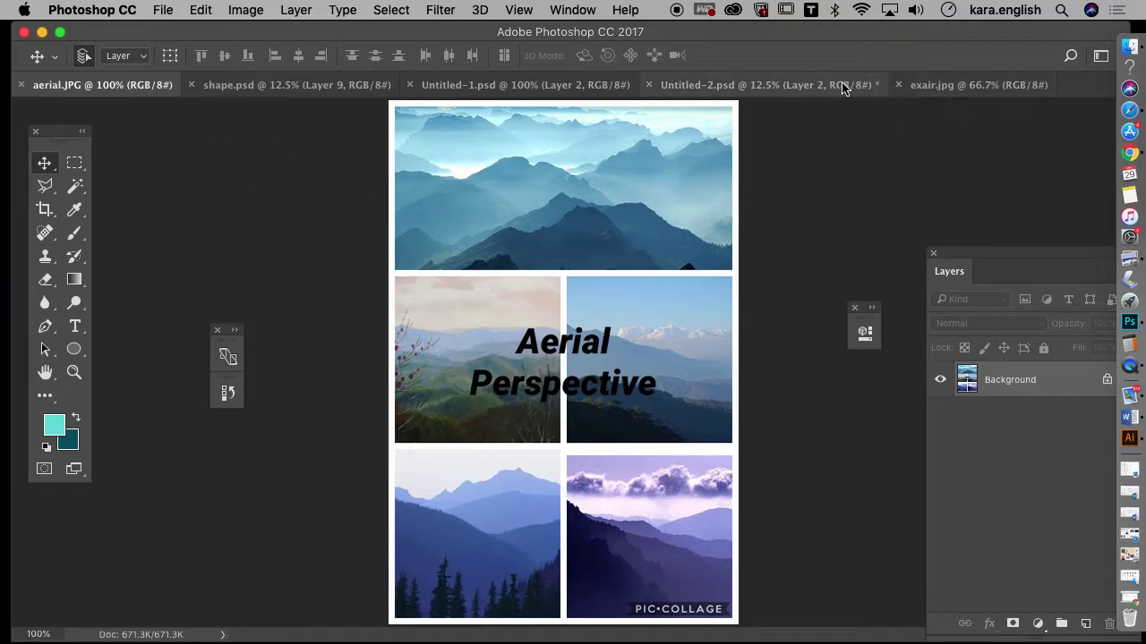
click(705, 87)
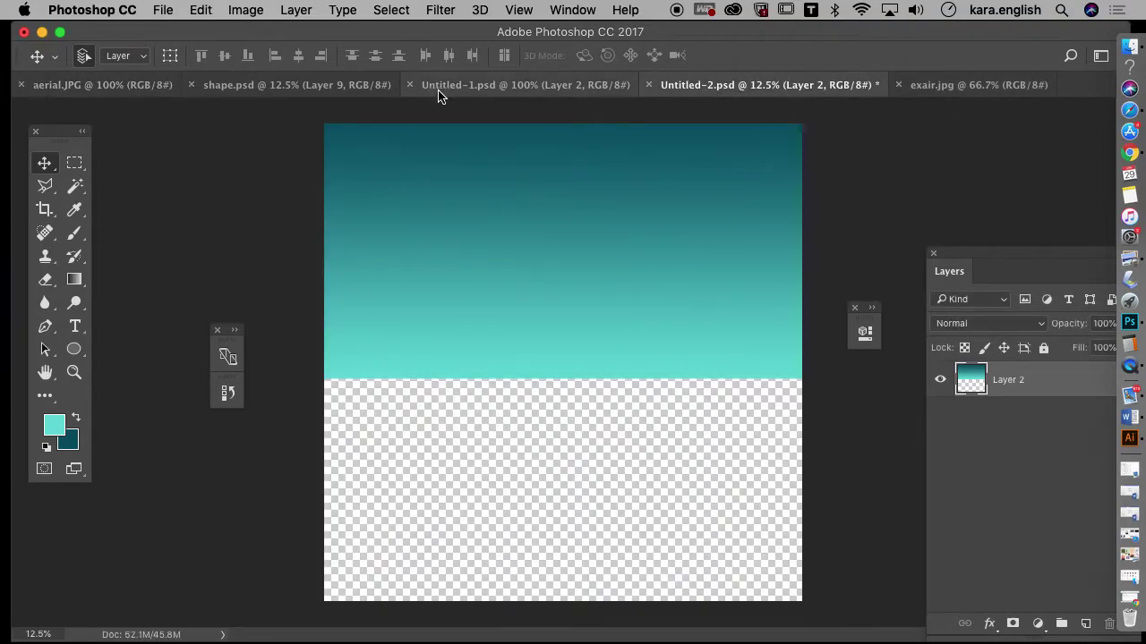
click(242, 11)
mouse_move(251, 58)
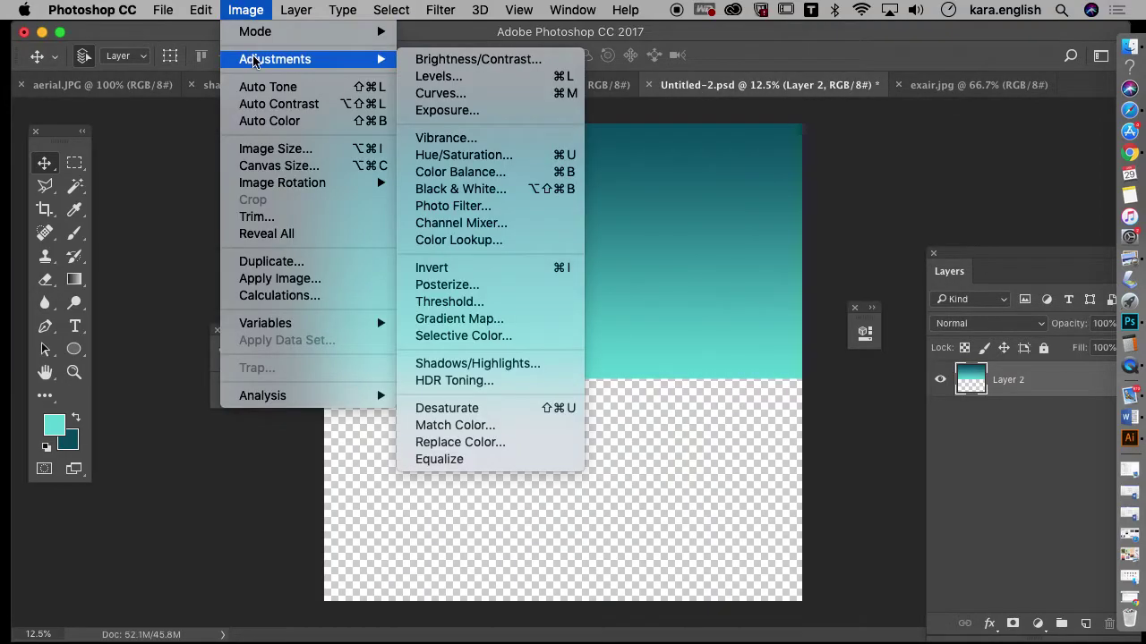
click(439, 59)
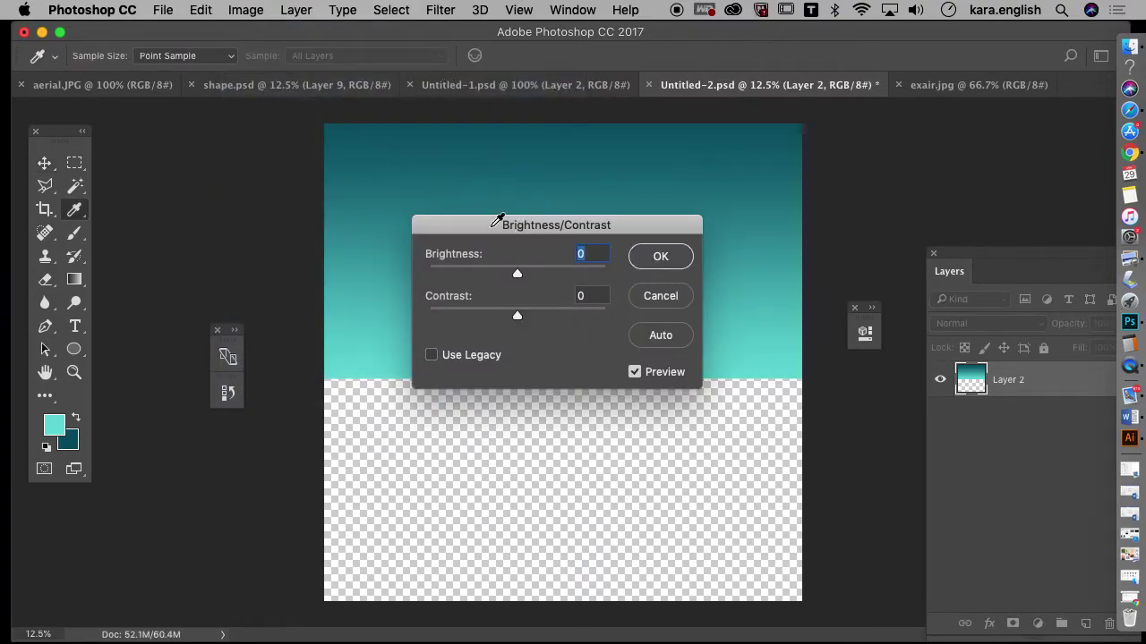
drag(484, 223, 701, 203)
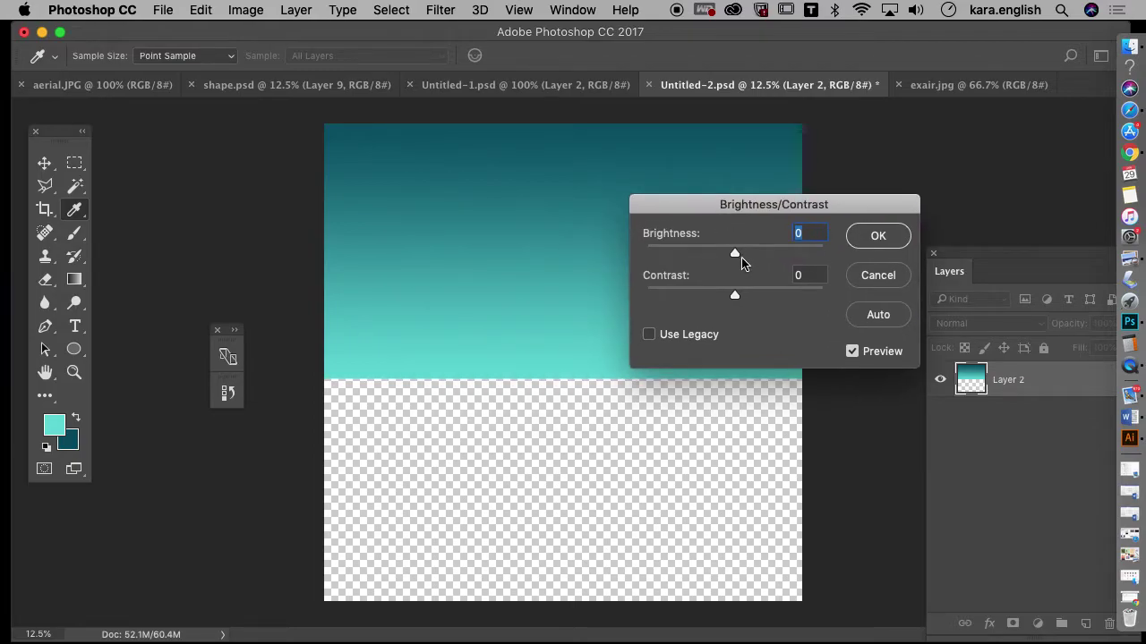
mouse_move(741, 256)
mouse_down()
mouse_move(763, 257)
mouse_move(695, 256)
mouse_move(741, 257)
mouse_up()
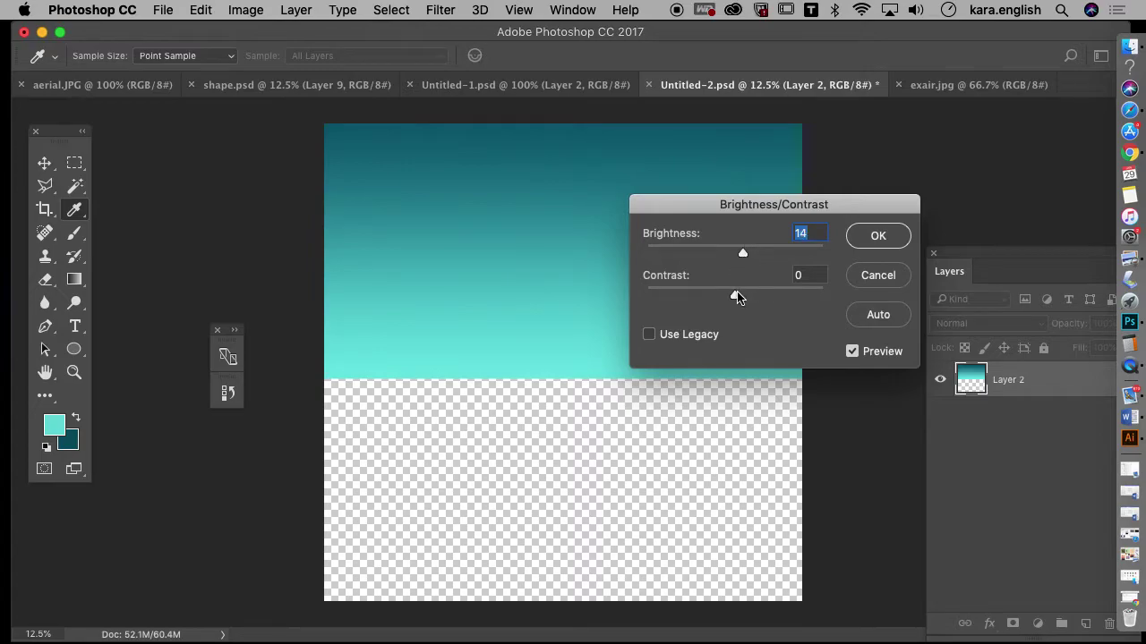
mouse_move(737, 297)
mouse_down()
mouse_move(783, 298)
mouse_move(680, 297)
mouse_move(749, 296)
mouse_up()
mouse_move(743, 255)
mouse_down()
mouse_move(779, 257)
mouse_move(756, 256)
mouse_up()
click(852, 276)
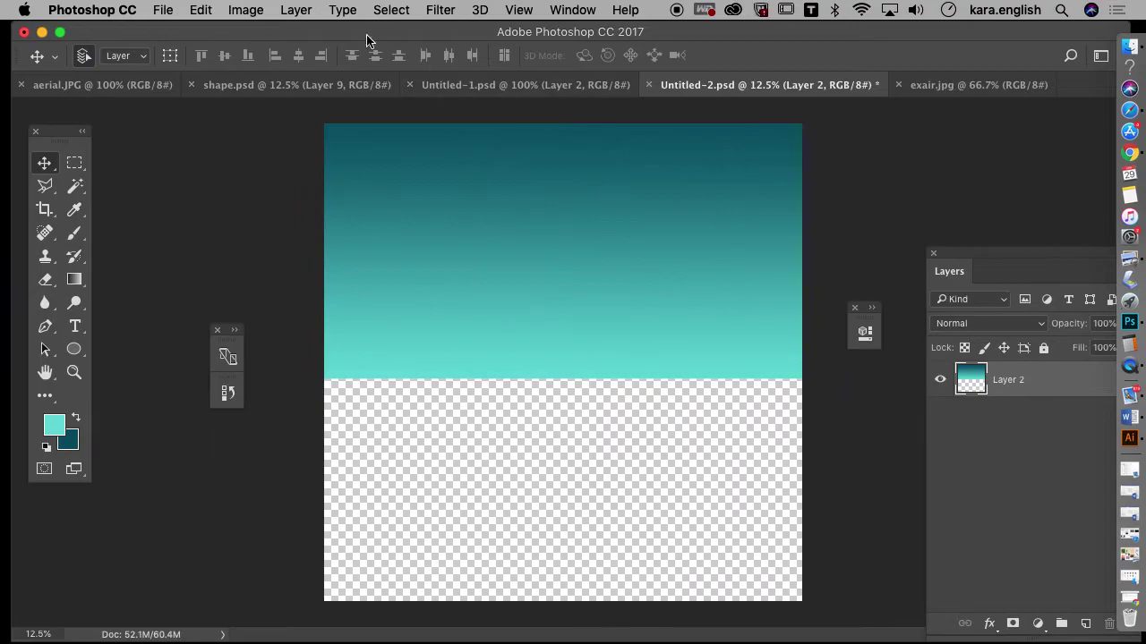
click(255, 11)
Apply Levels with output 14 to 228 to the sky, then add an empty Layer 3.
mouse_move(259, 59)
click(439, 76)
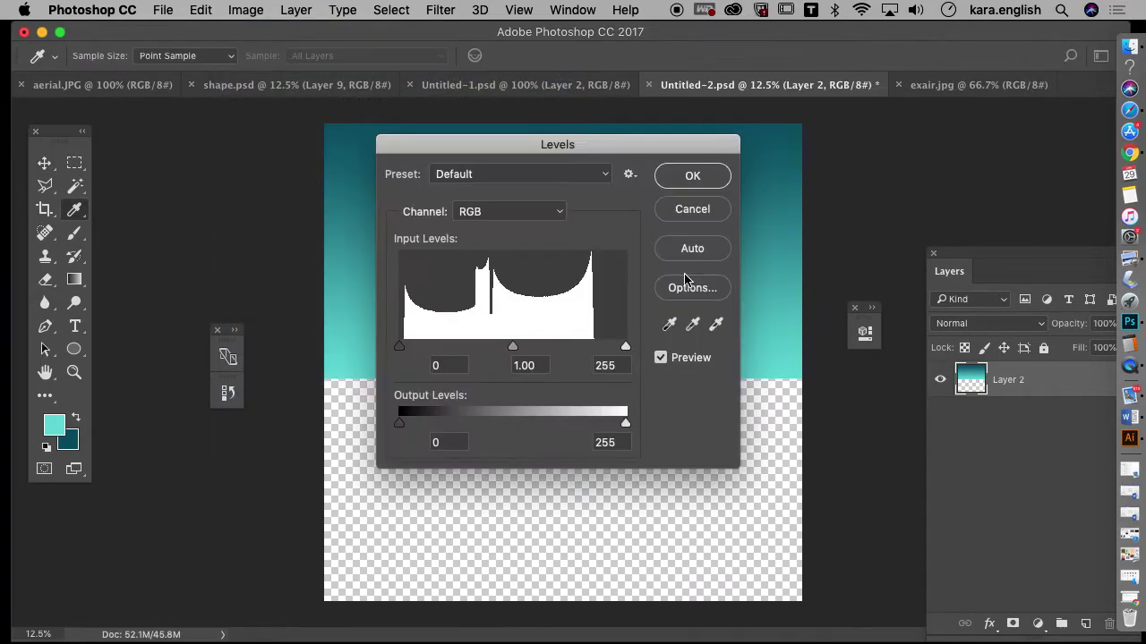
drag(506, 153, 765, 170)
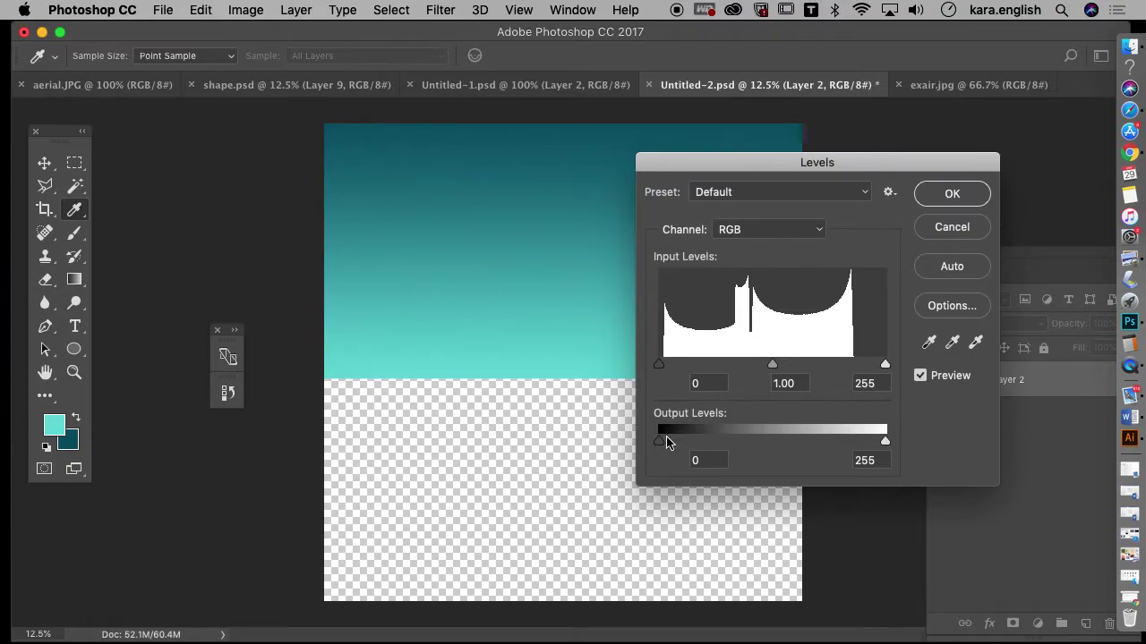
drag(667, 438, 693, 442)
drag(885, 441, 846, 441)
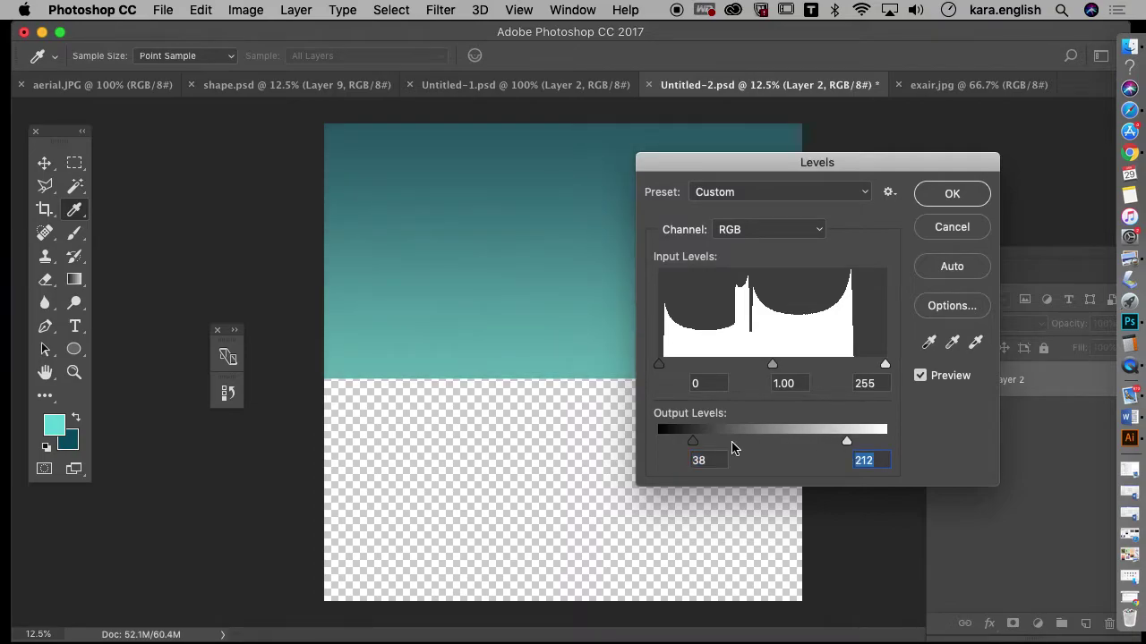
drag(692, 442, 674, 444)
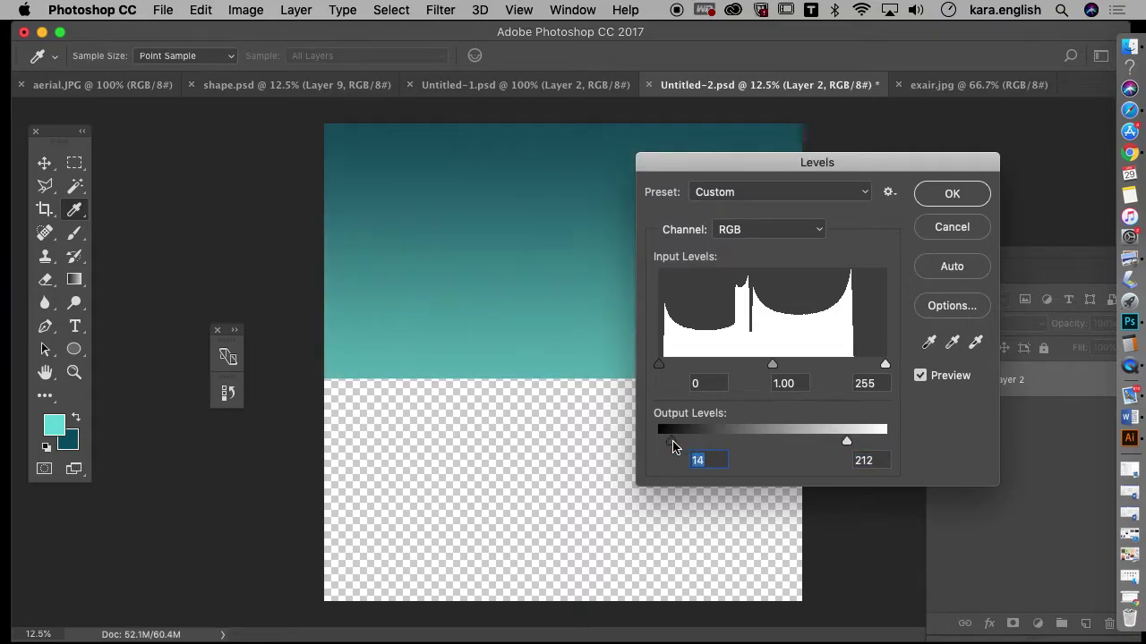
drag(842, 447, 861, 445)
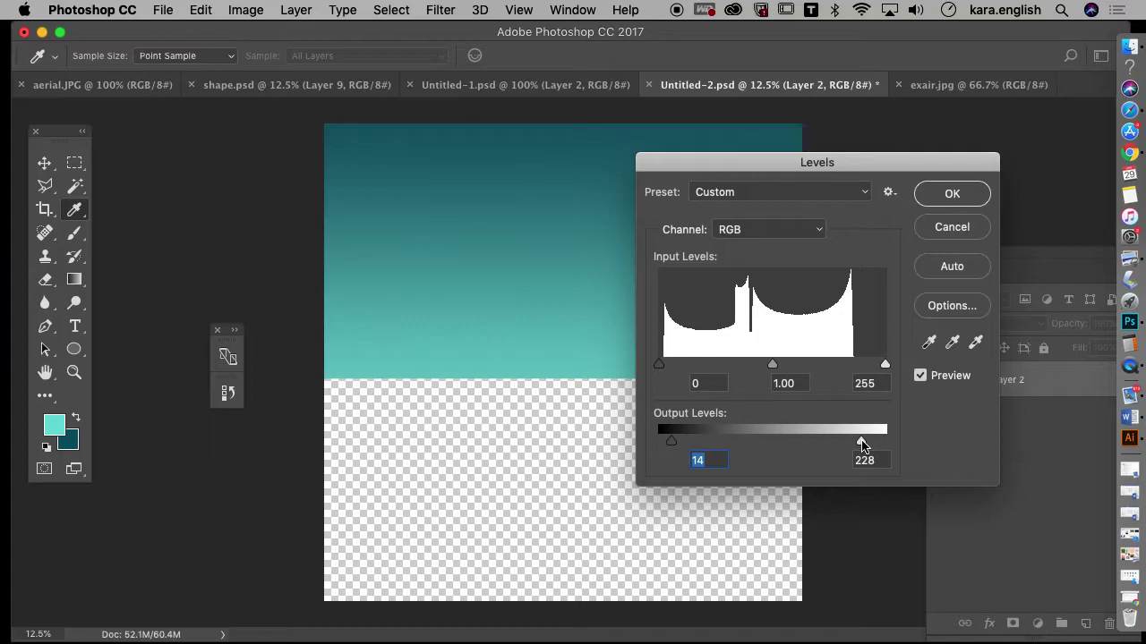
click(862, 444)
click(951, 194)
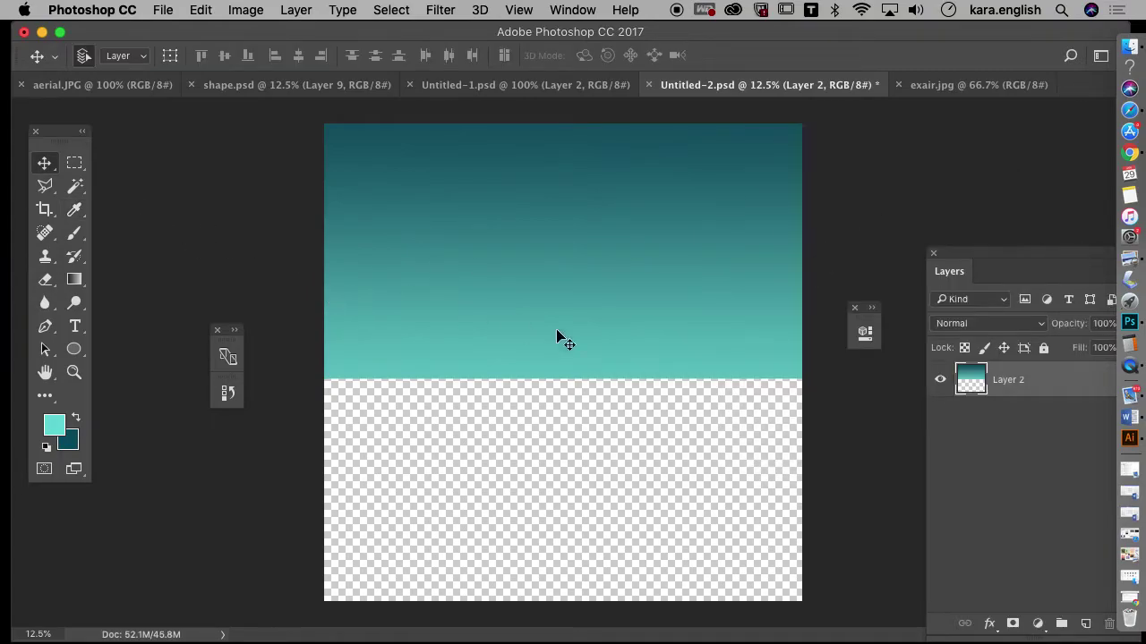
drag(991, 261, 855, 222)
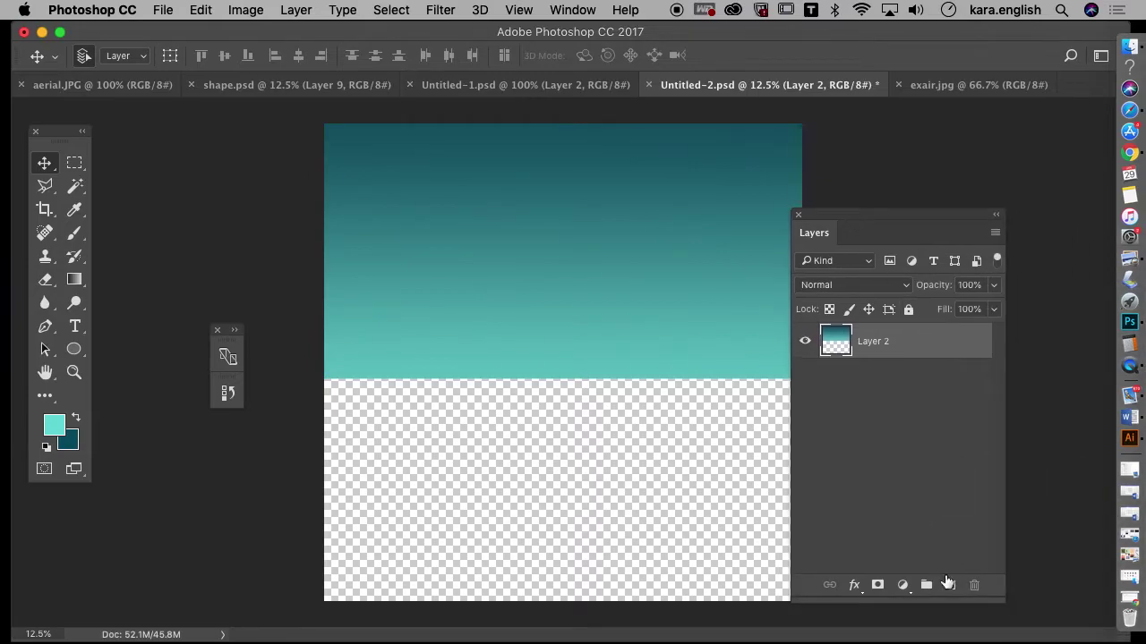
click(951, 586)
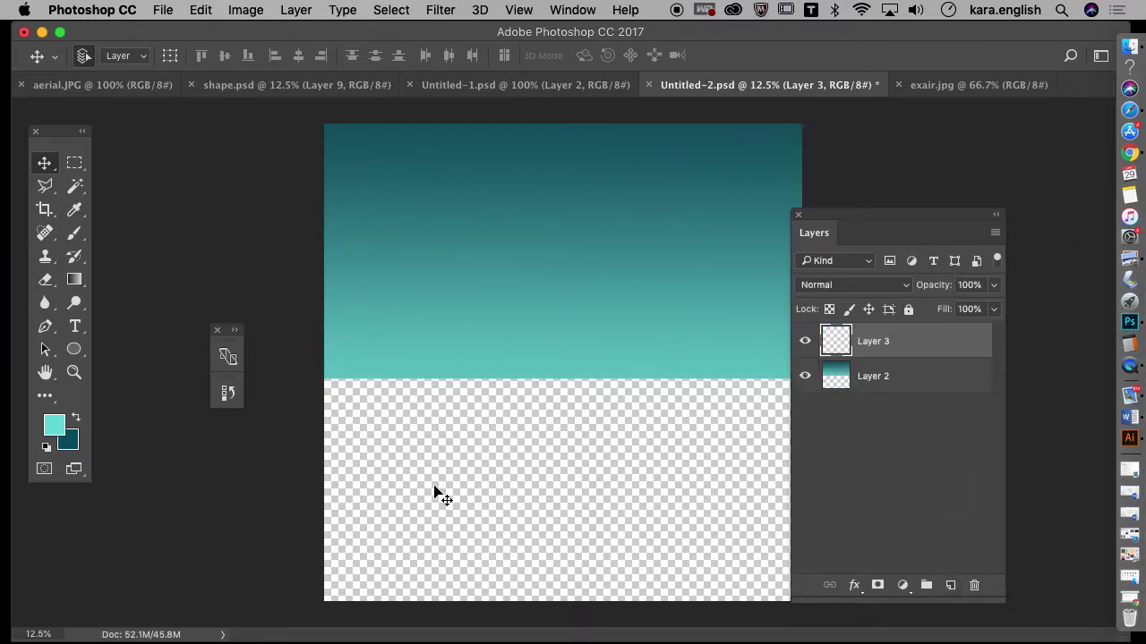
Brush a dark teal mountain ridge line on Layer 3, erasing a short piece near the left peak.
click(70, 235)
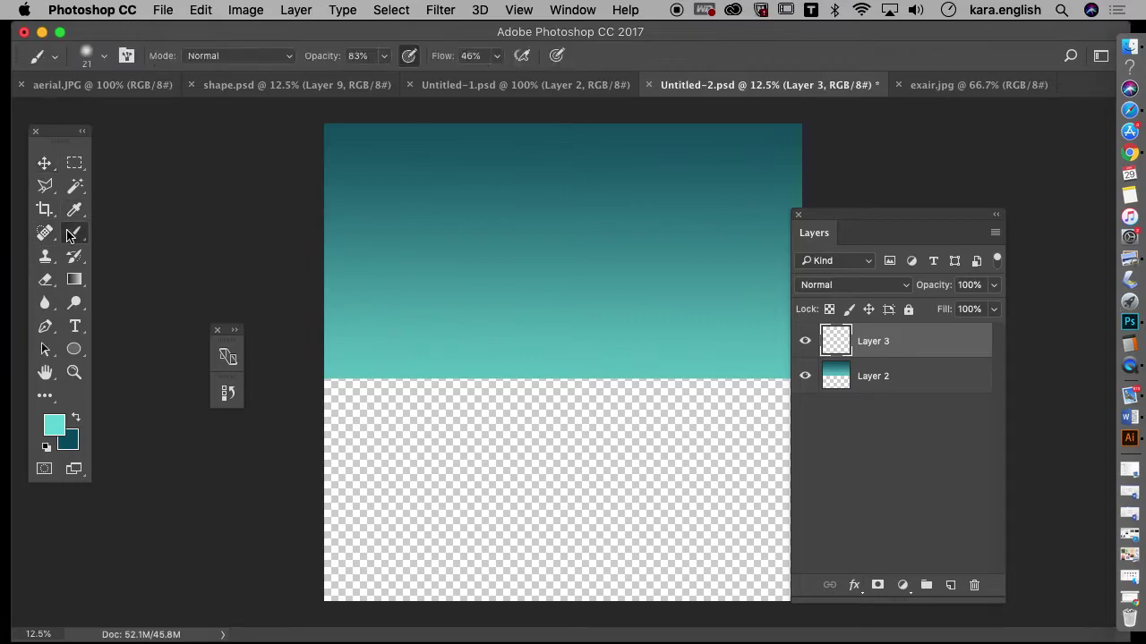
click(77, 418)
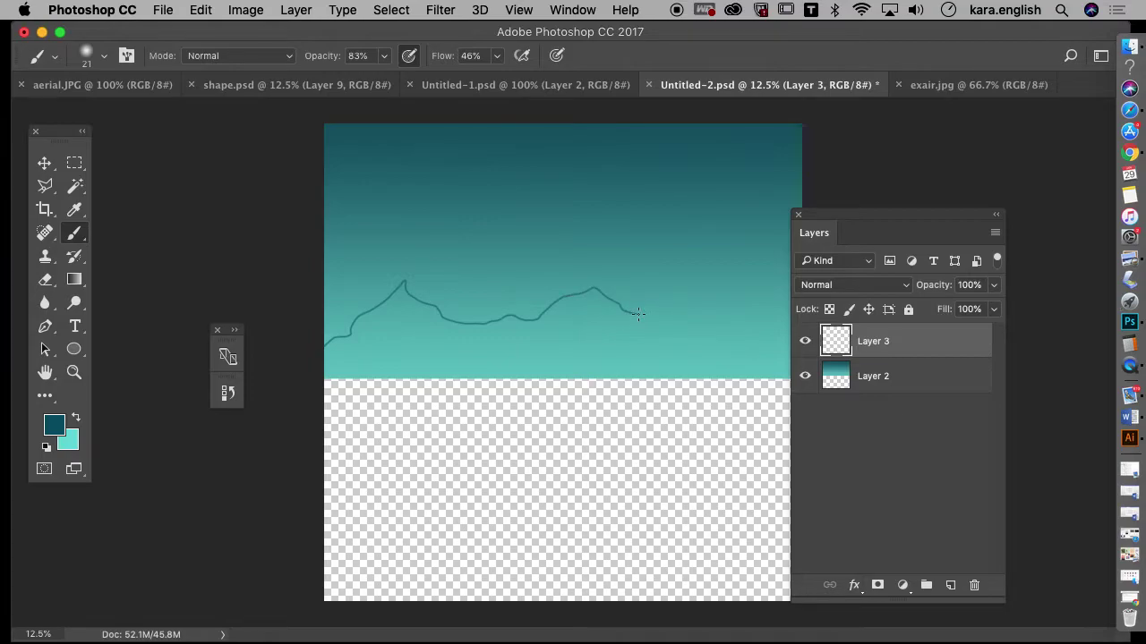
drag(638, 313, 637, 313)
drag(852, 220, 954, 229)
click(788, 317)
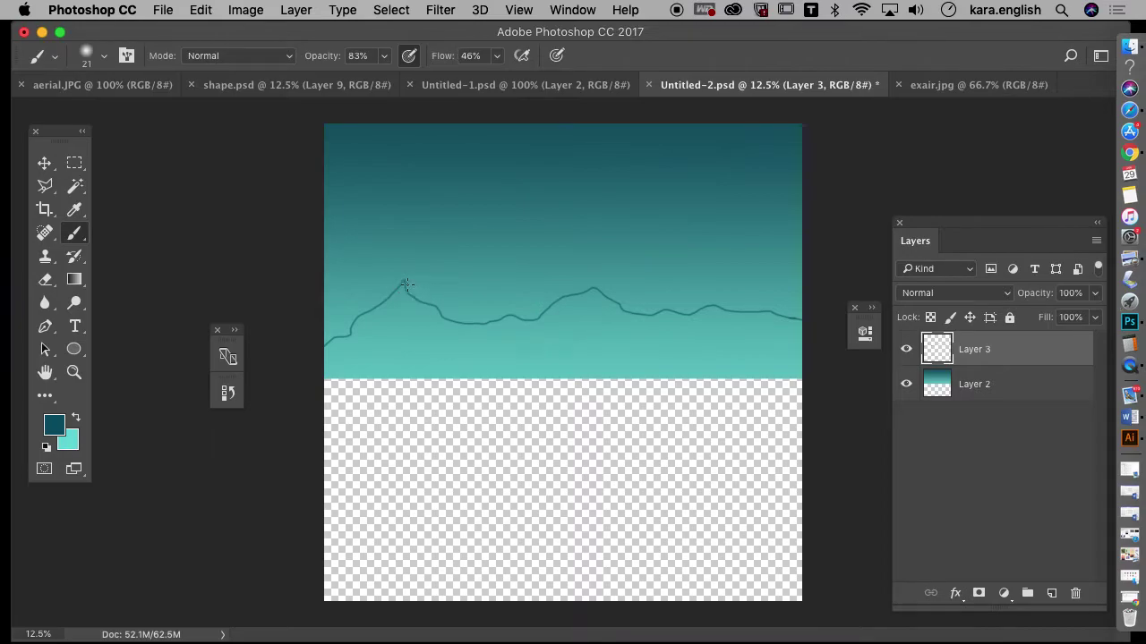
click(44, 279)
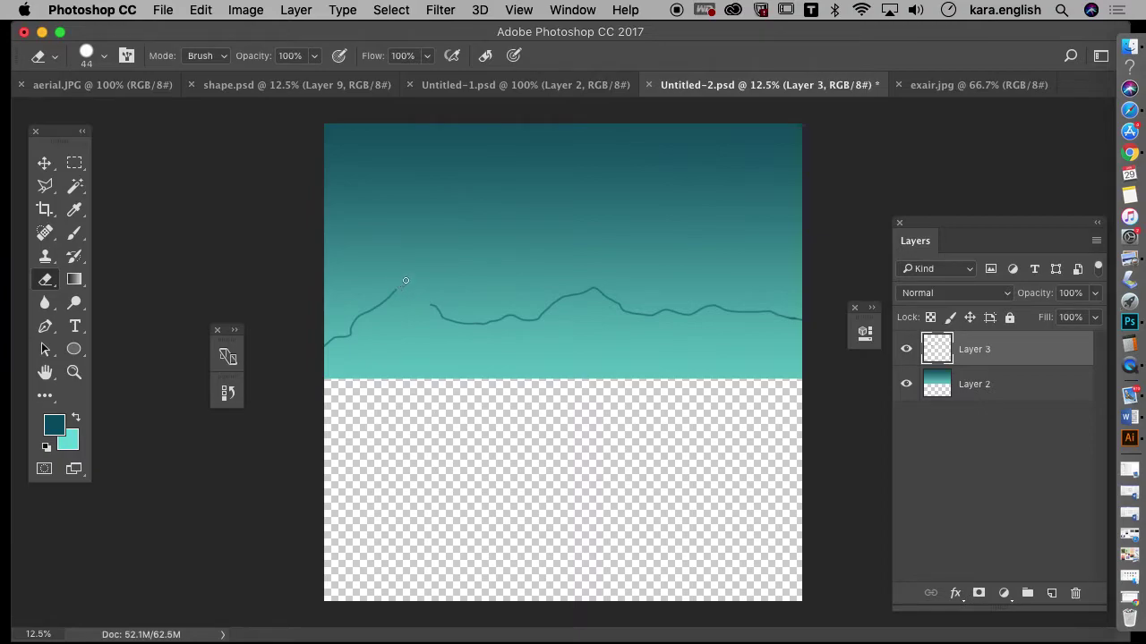
click(74, 233)
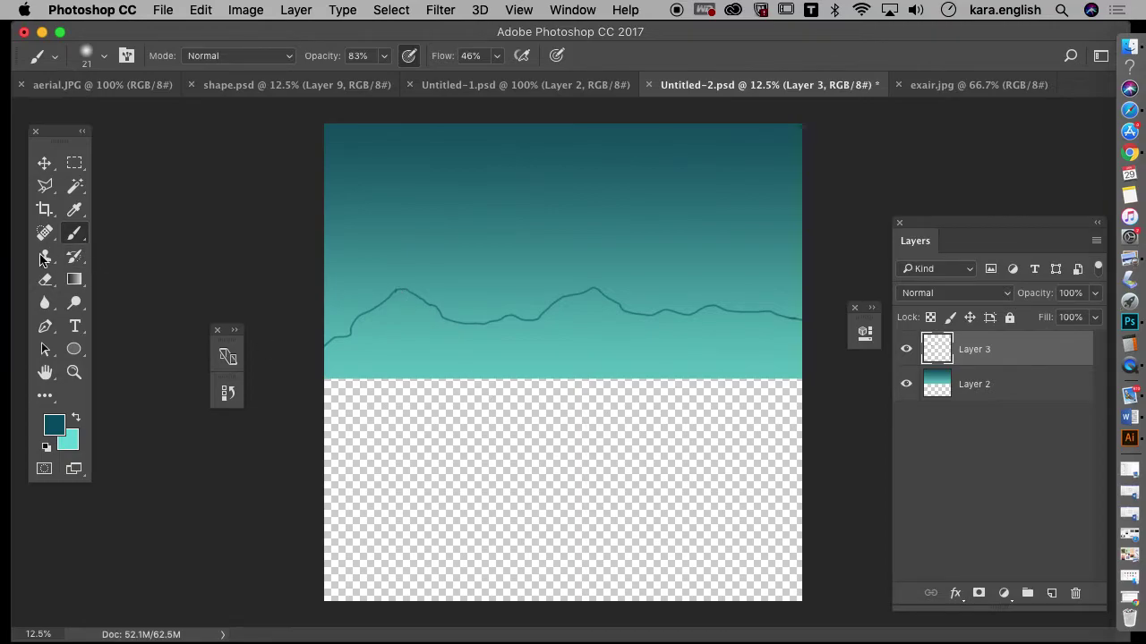
Magic Wand-select the area below the ridge line, then view the exair.jpg reference.
click(74, 186)
click(434, 371)
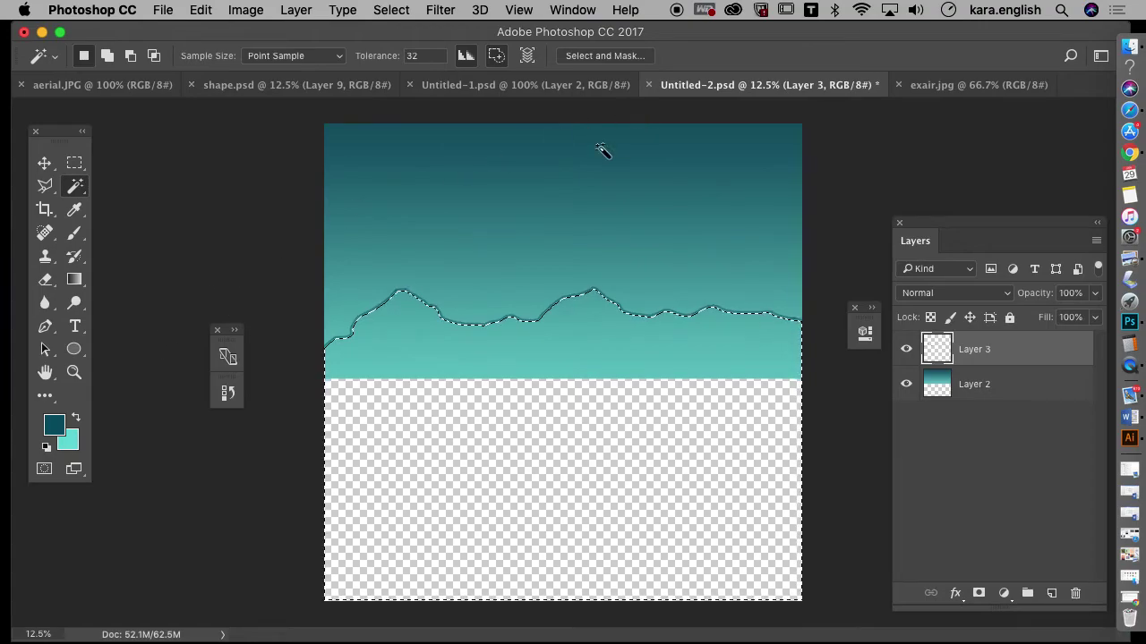
click(941, 91)
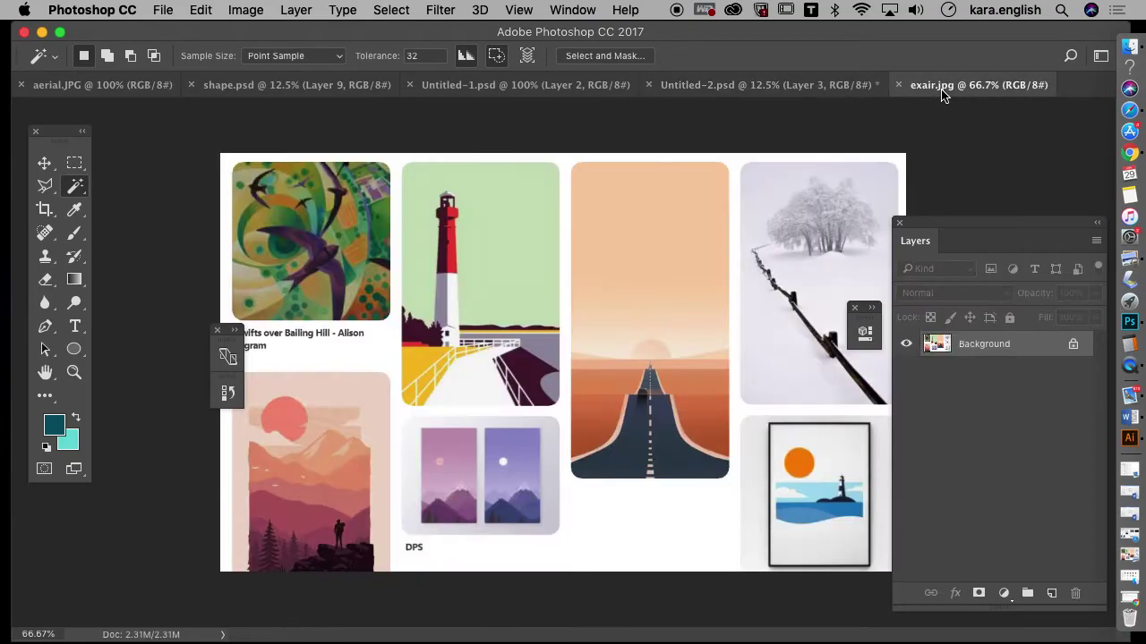
Change the foreground colour to mid teal 40b1b0.
click(77, 419)
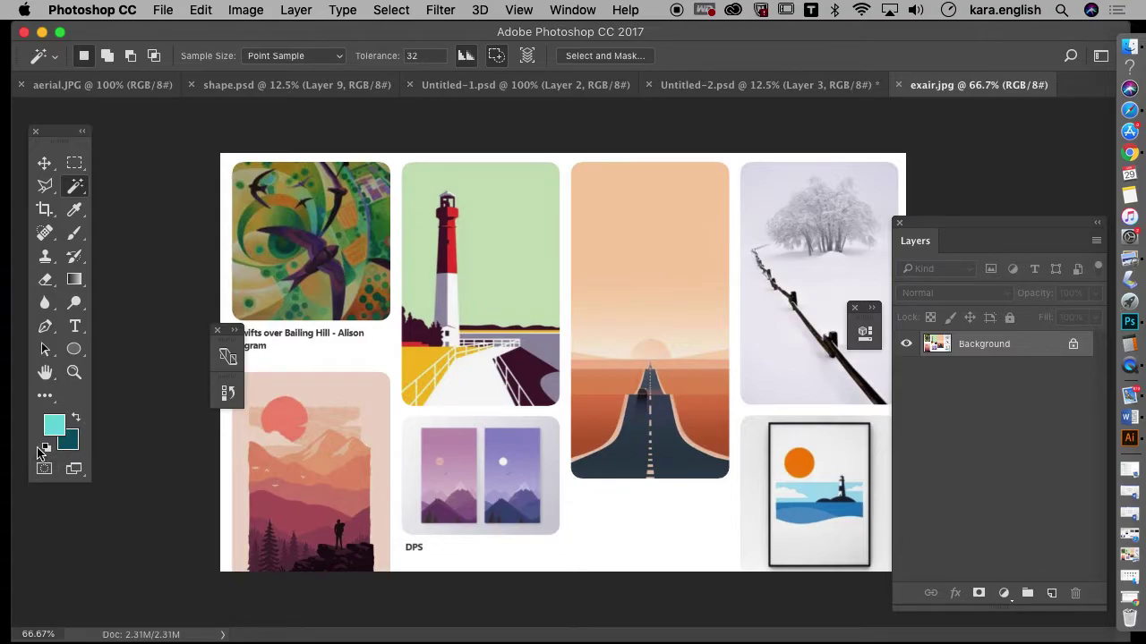
click(57, 433)
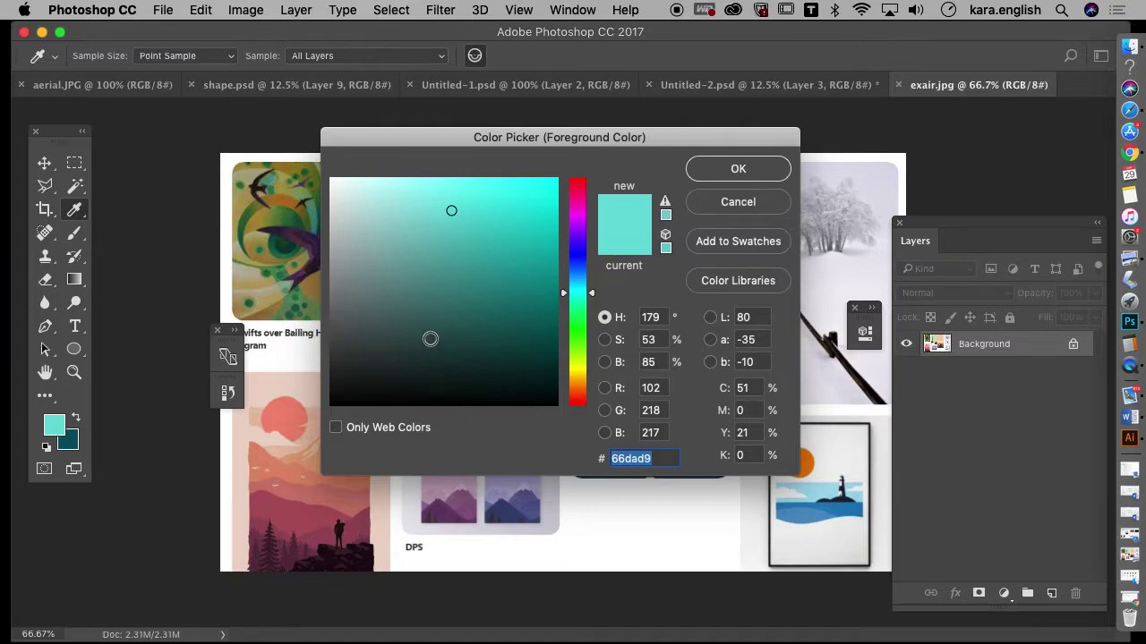
click(476, 248)
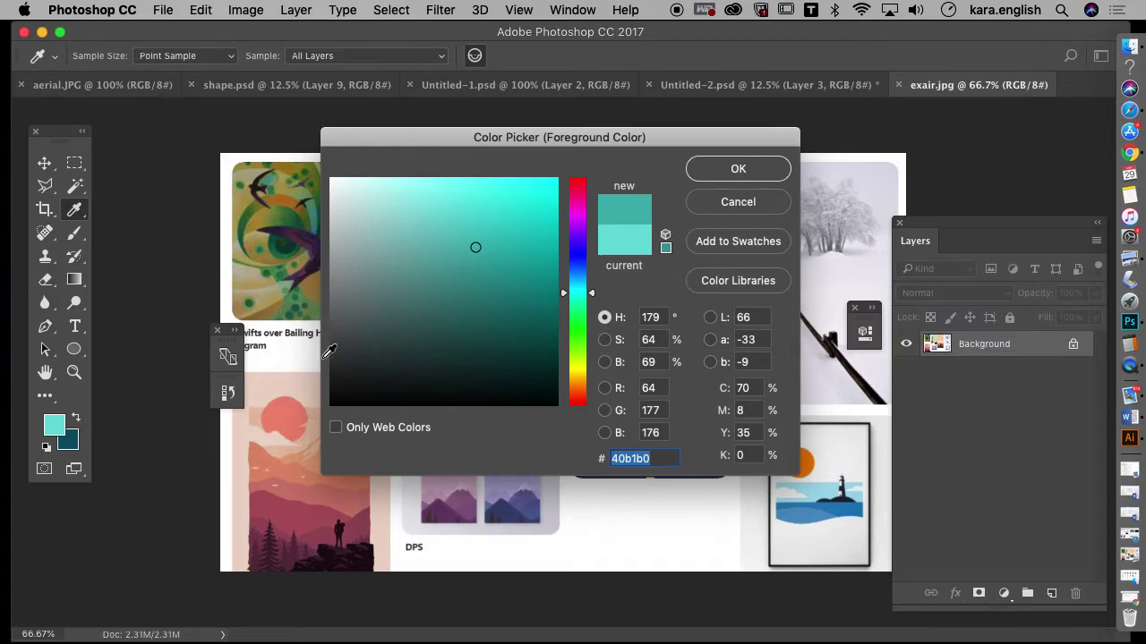
click(738, 169)
key(w)
Make 043643 the background colour with light teal as foreground, and return to Untitled-2.psd.
click(76, 421)
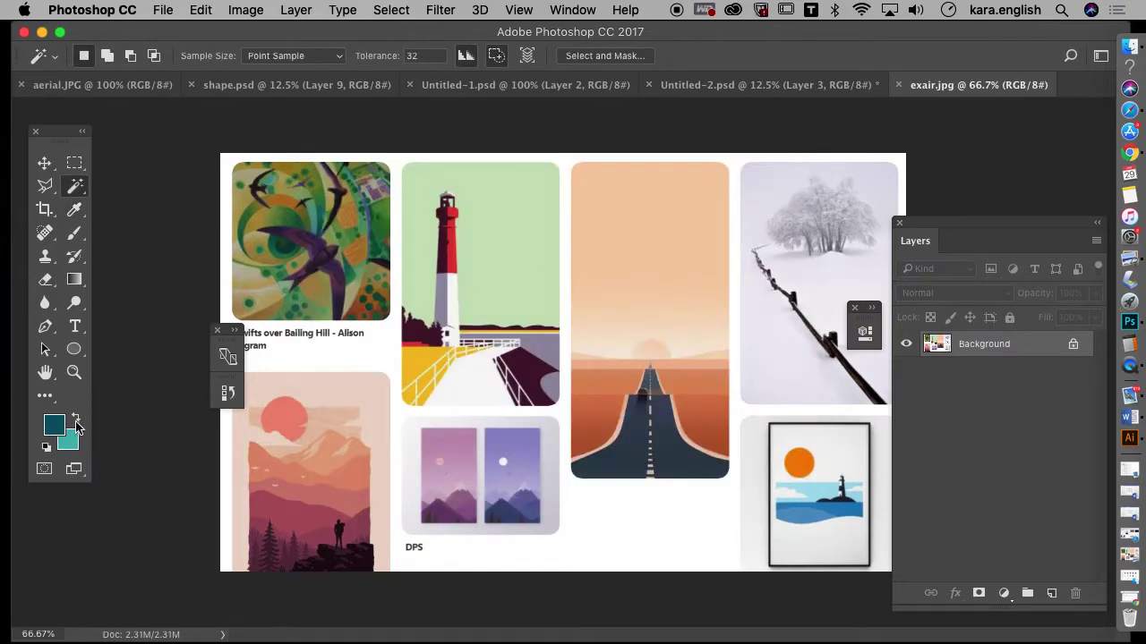
click(63, 434)
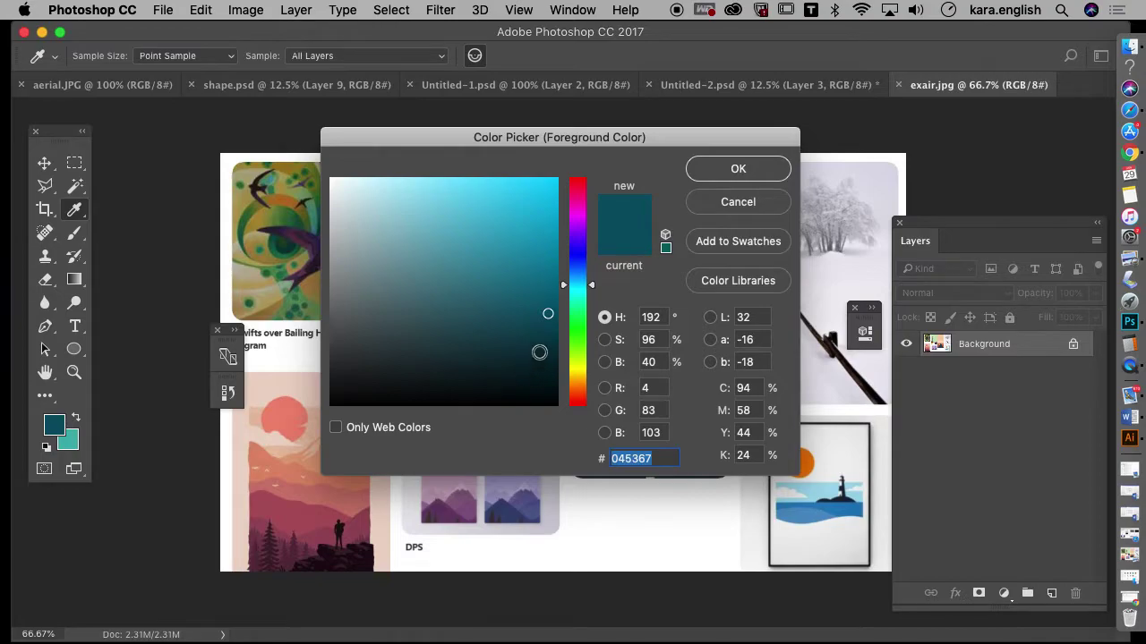
click(543, 347)
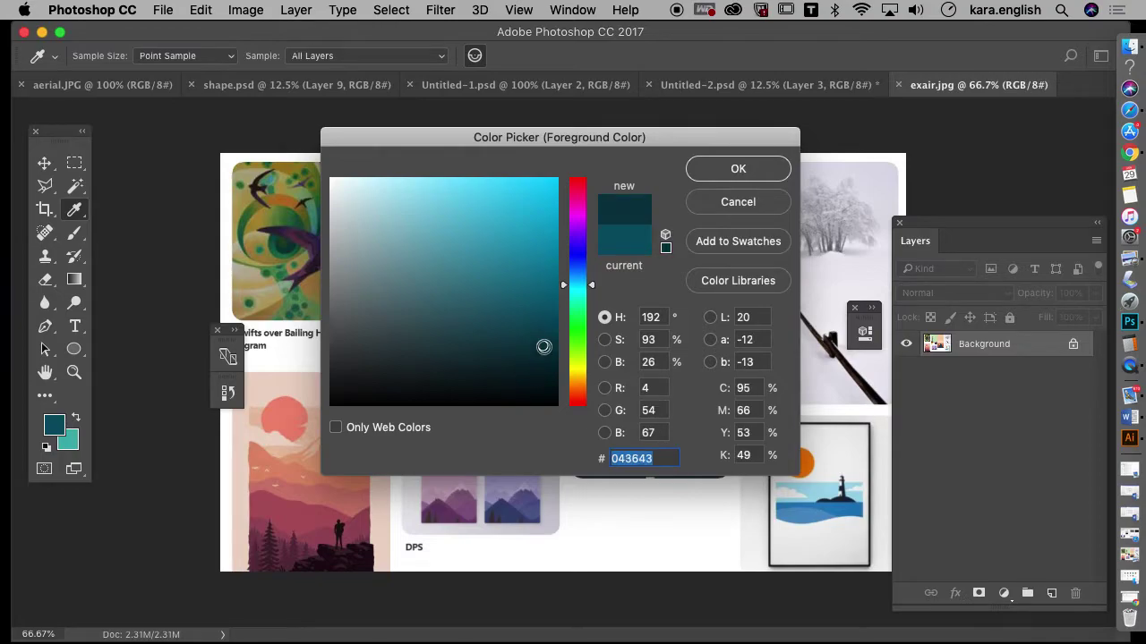
click(738, 169)
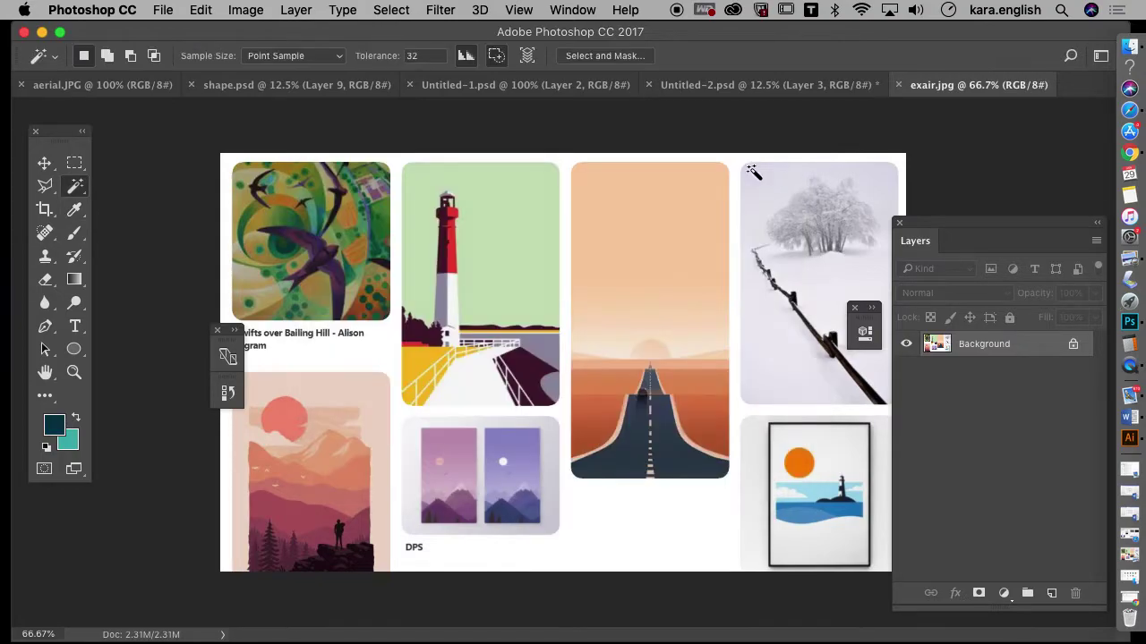
click(77, 420)
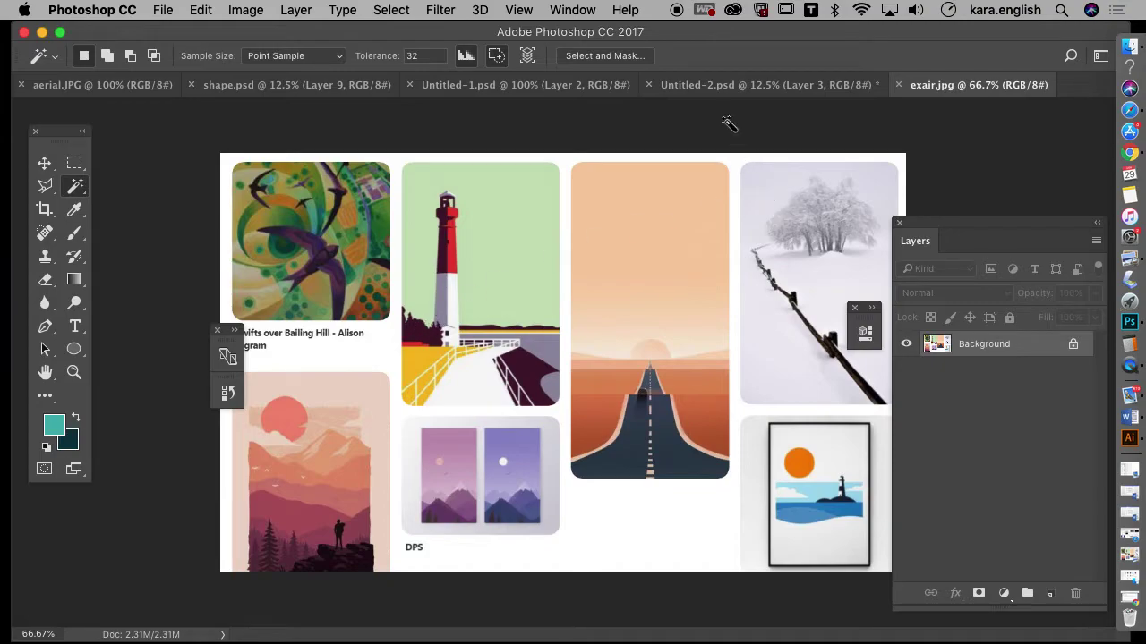
click(725, 84)
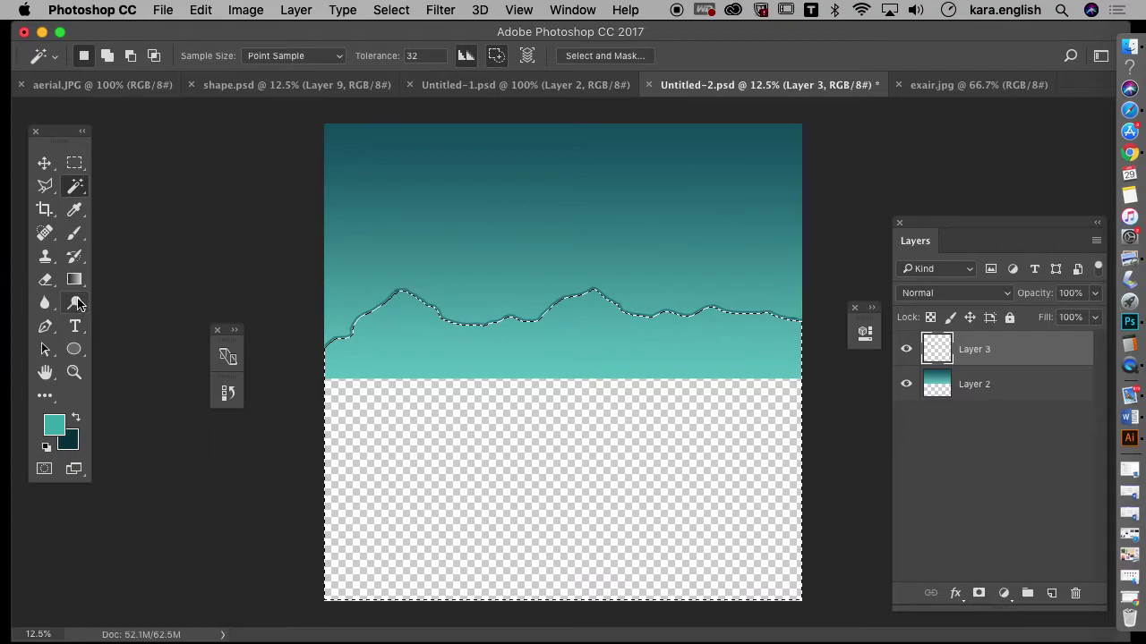
Fill the Layer 3 mountain selection with a teal gradient, light at the peaks, dark at the base.
click(75, 279)
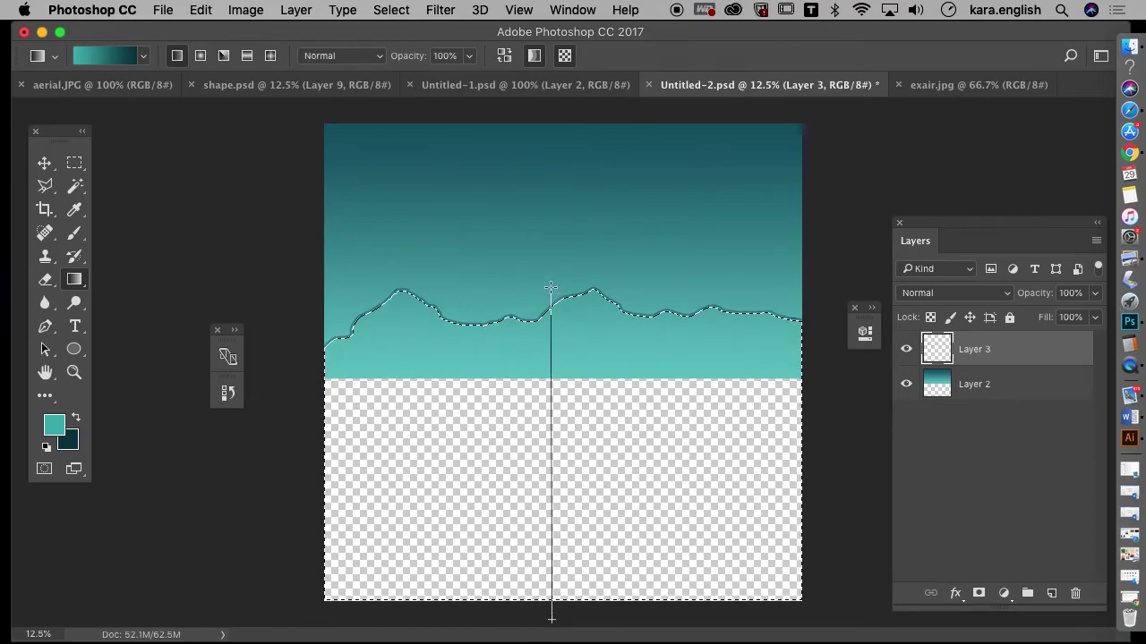
drag(552, 617, 551, 617)
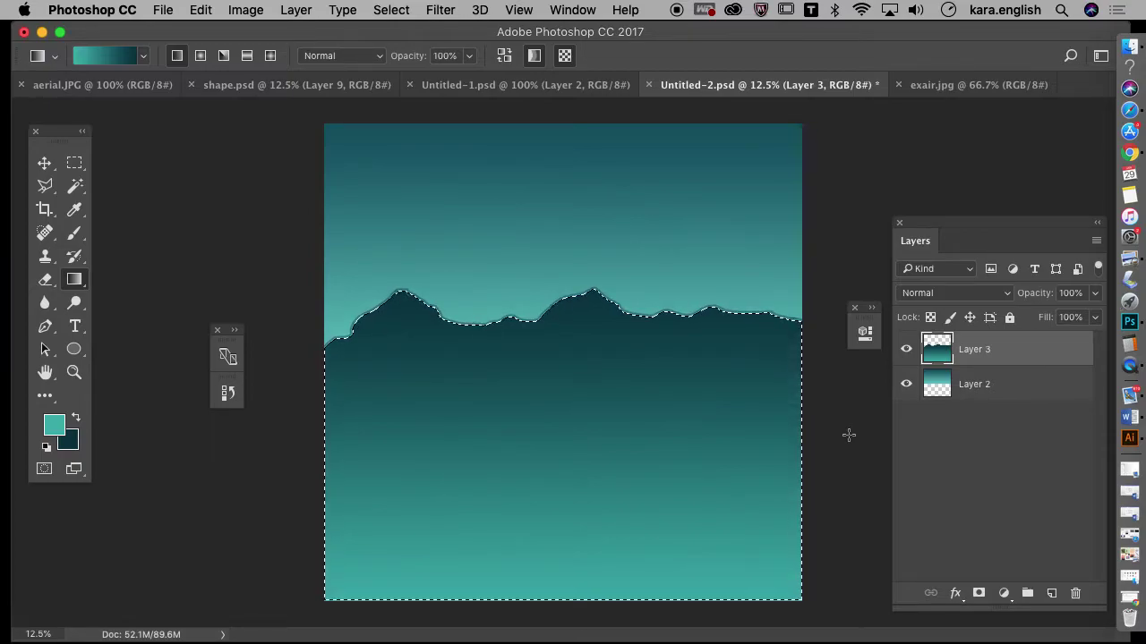
click(200, 10)
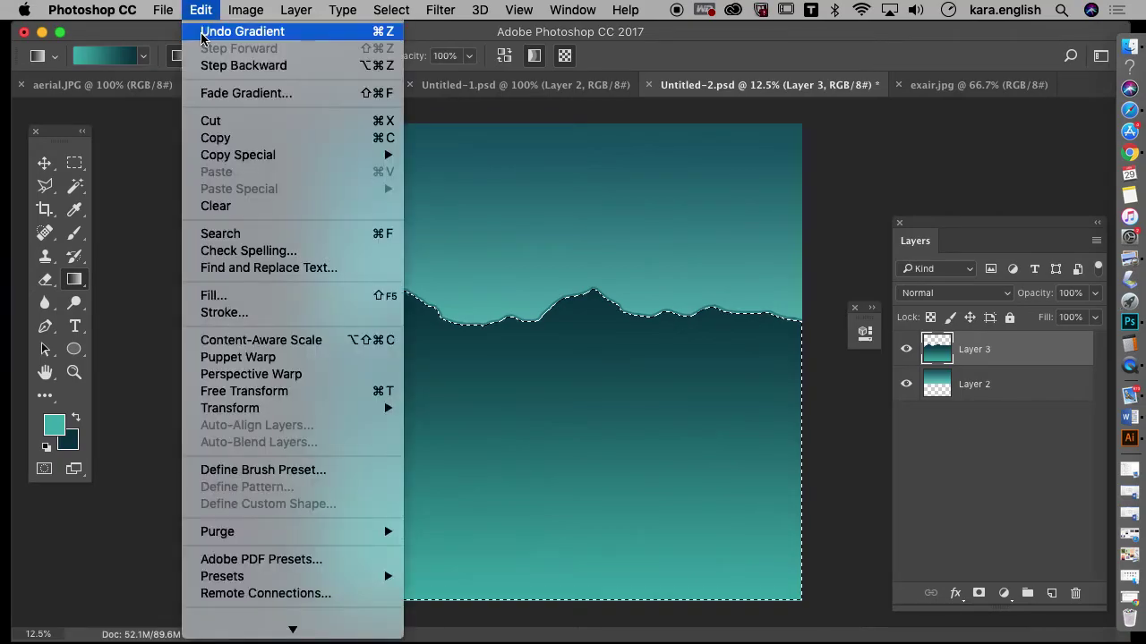
click(224, 30)
drag(499, 111, 521, 635)
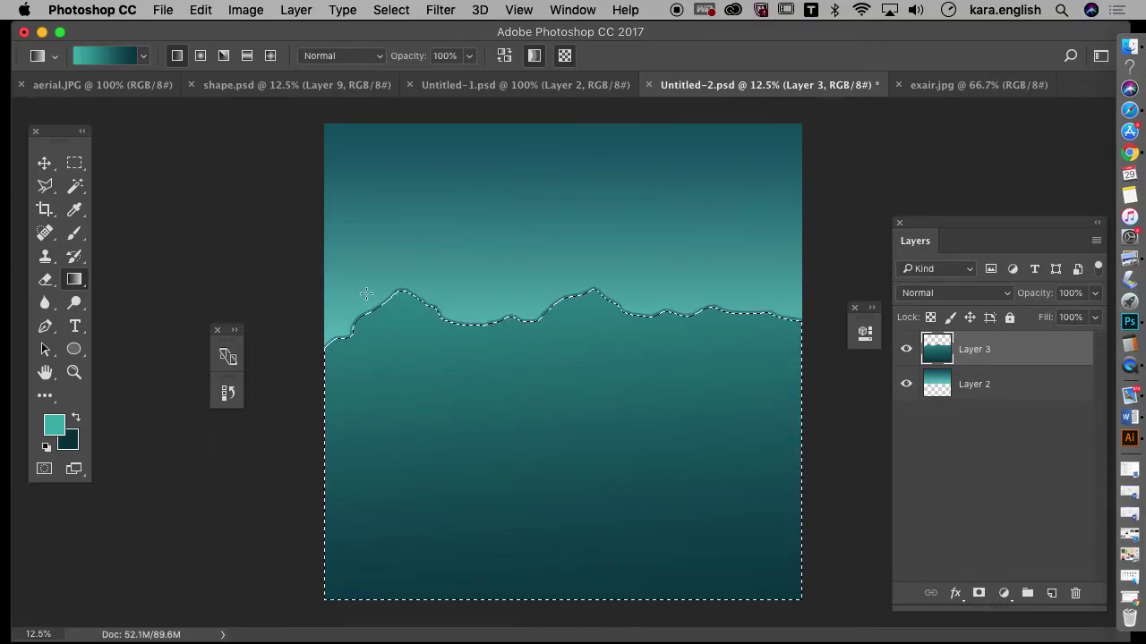
click(201, 10)
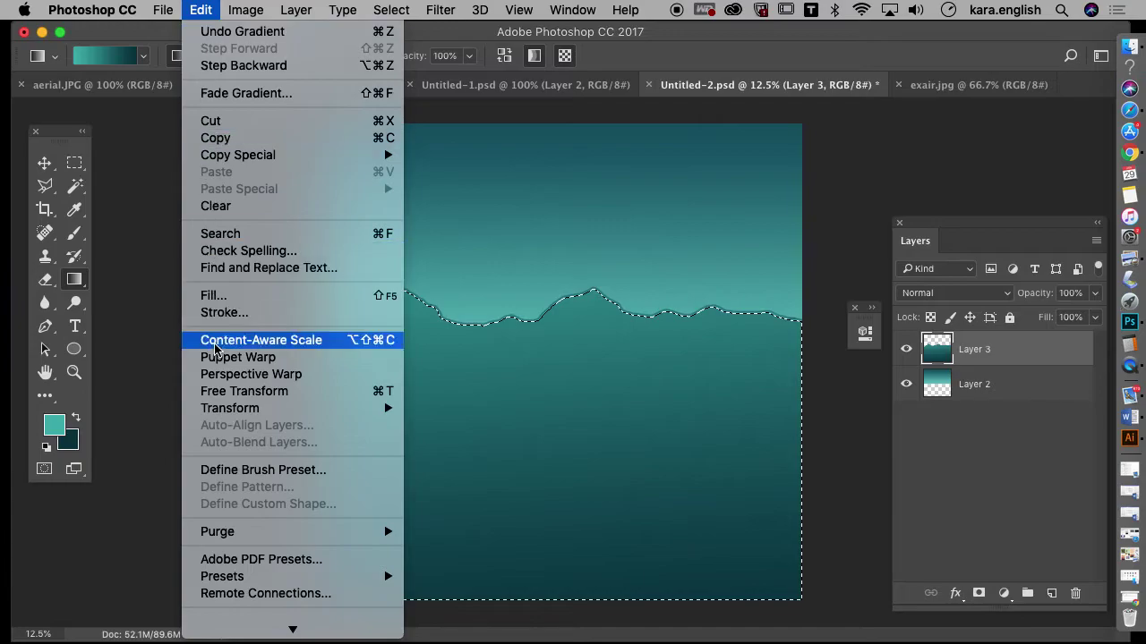
Free Transform the mountain layer to about 67.49% height, nudged down, and apply it.
click(217, 391)
drag(563, 599, 574, 504)
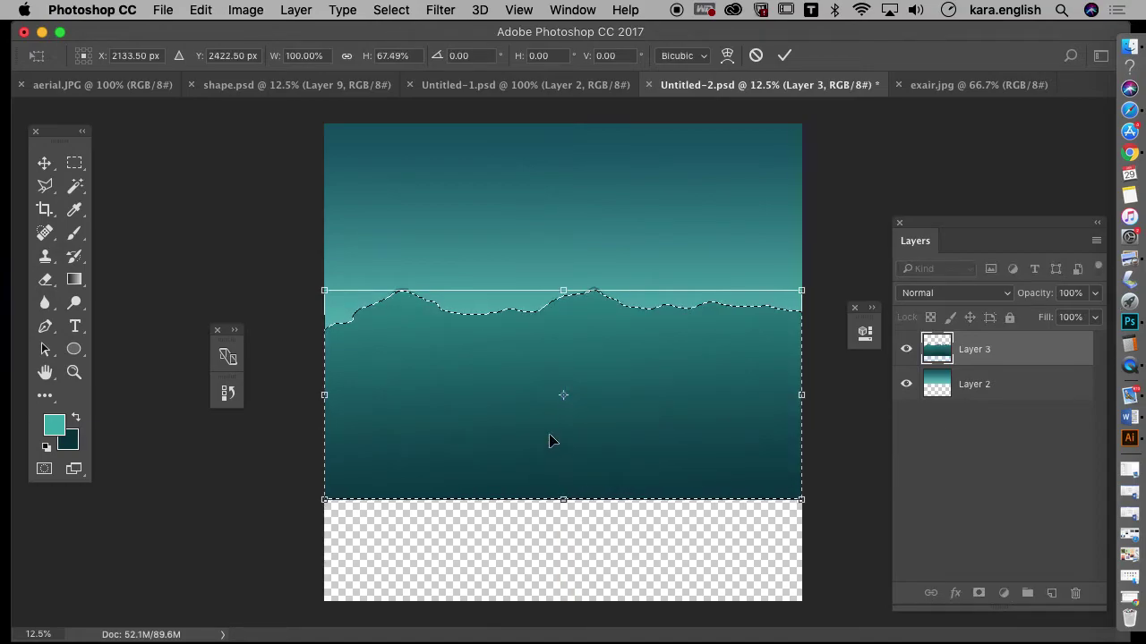
mouse_move(550, 440)
mouse_down()
mouse_move(550, 450)
mouse_move(552, 438)
mouse_up()
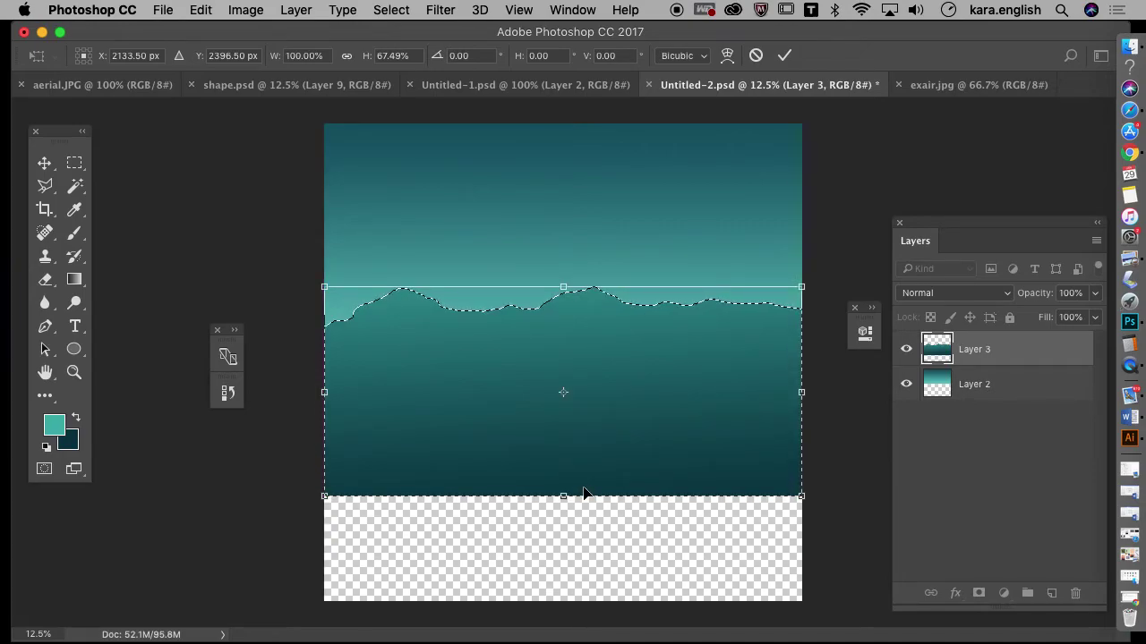
click(44, 163)
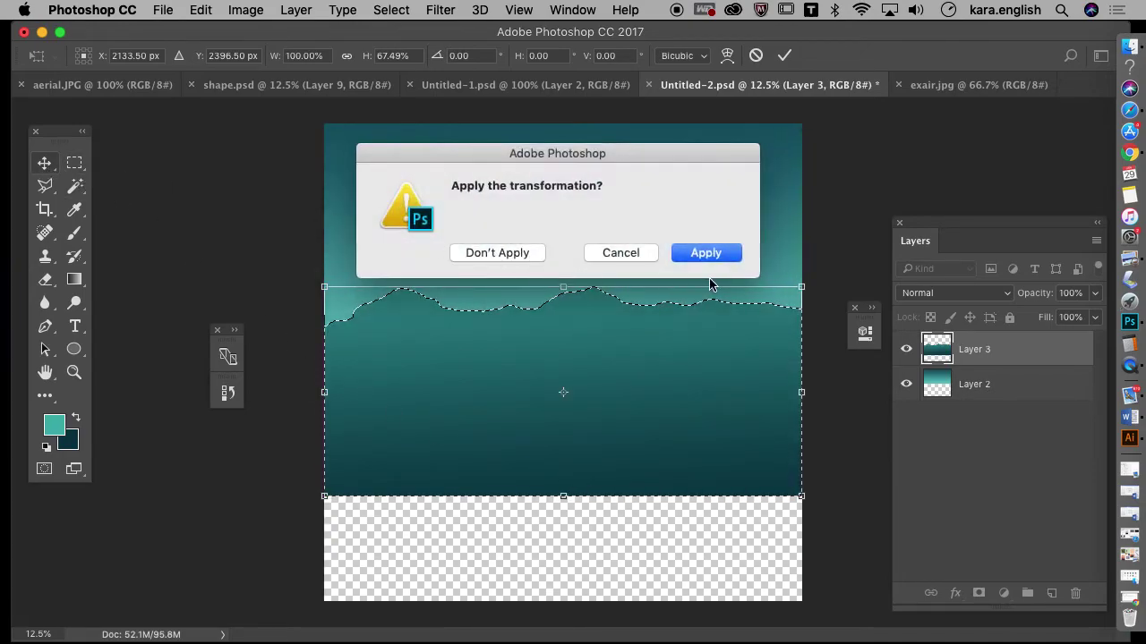
click(712, 258)
Deselect the mountains and bring up the aerial.JPG Aerial Perspective reference collage.
click(394, 11)
click(403, 48)
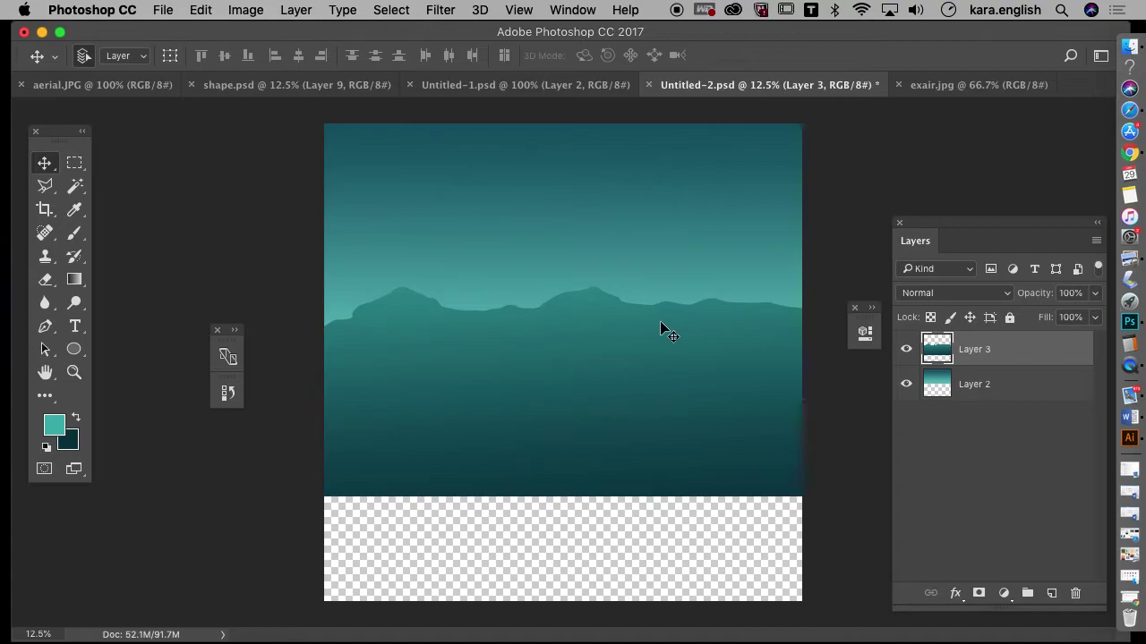
click(124, 88)
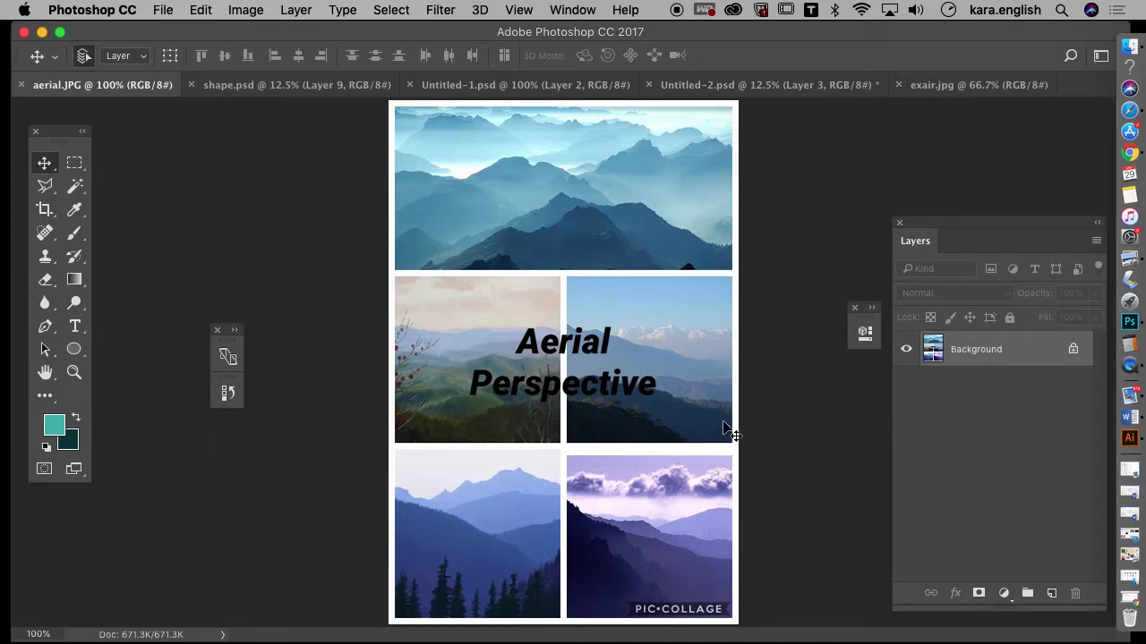
click(931, 86)
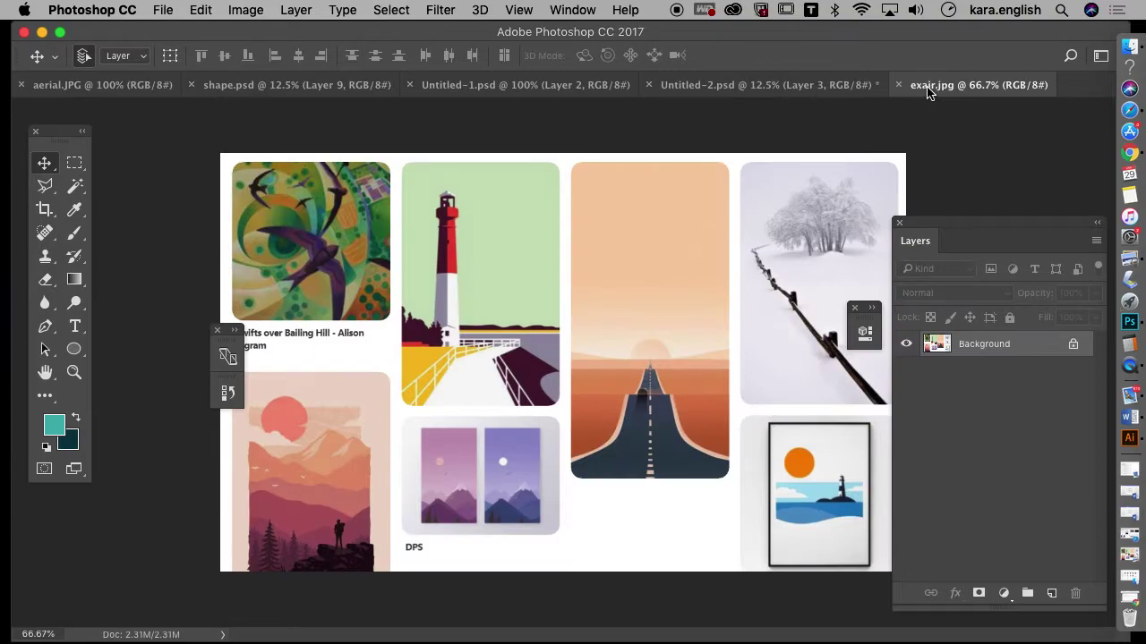
click(685, 86)
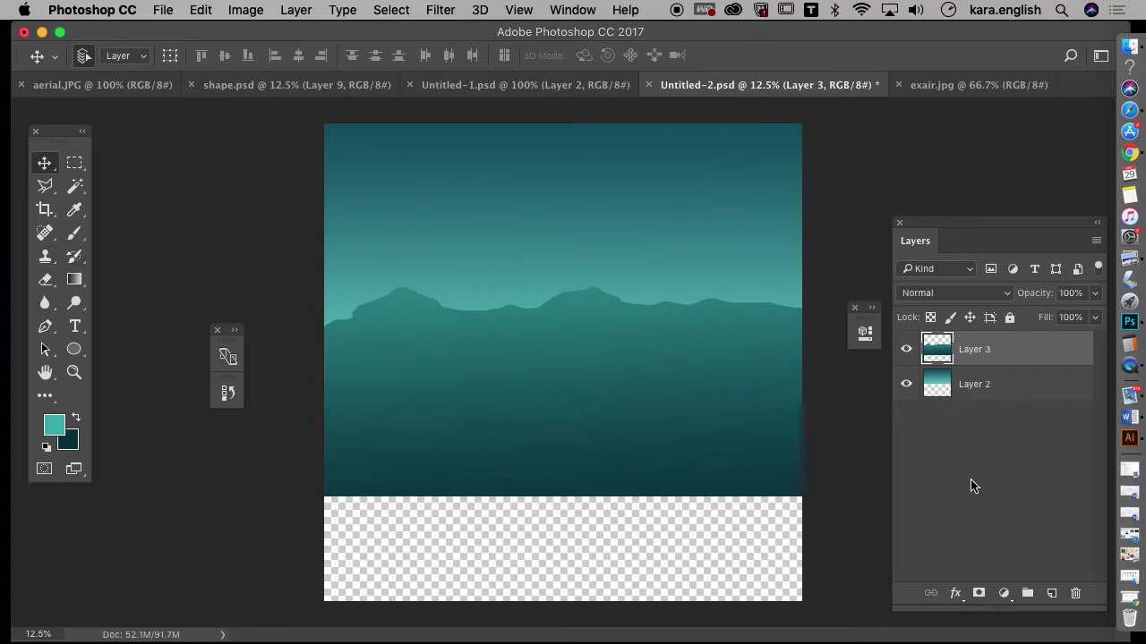
click(1052, 593)
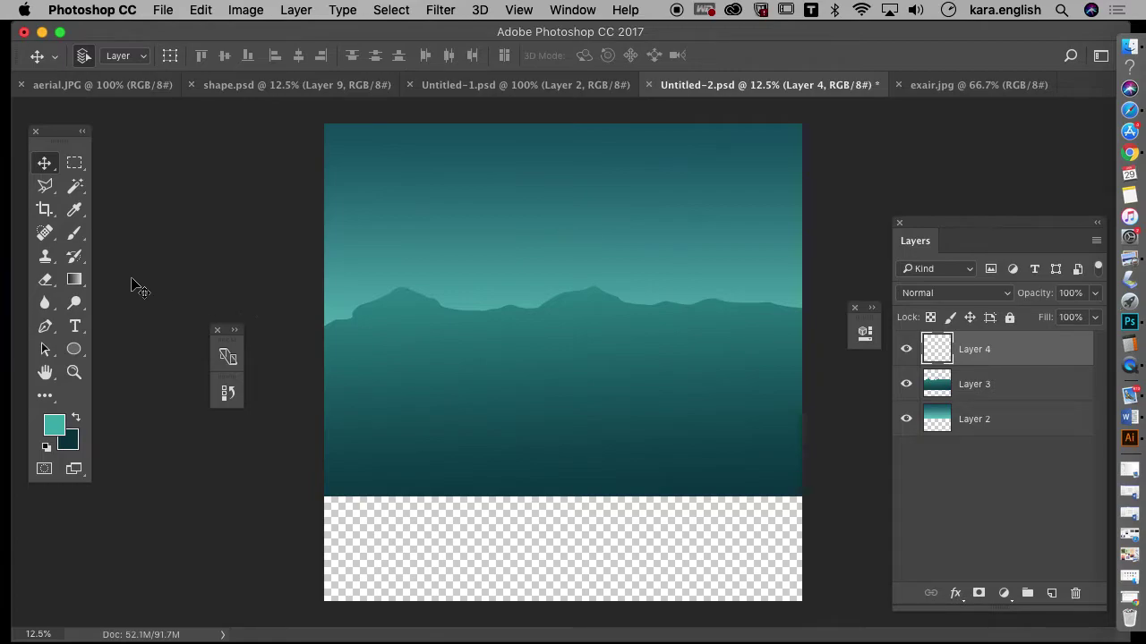
Sketch a thin teal second ridge line on Layer 4, erasing to correct strokes.
click(75, 233)
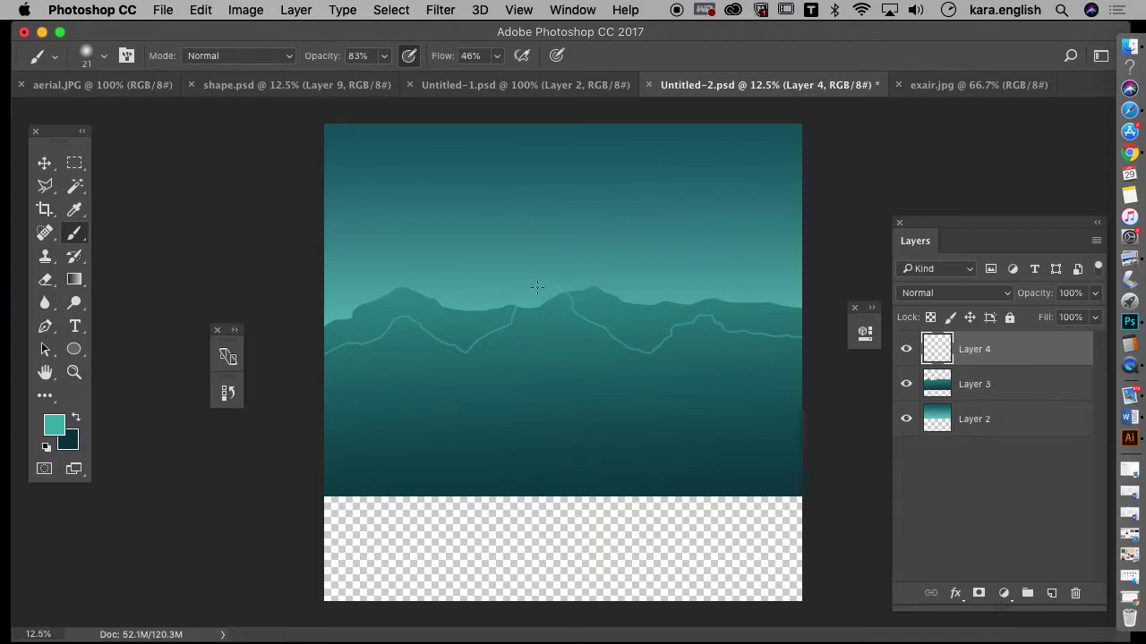
click(44, 279)
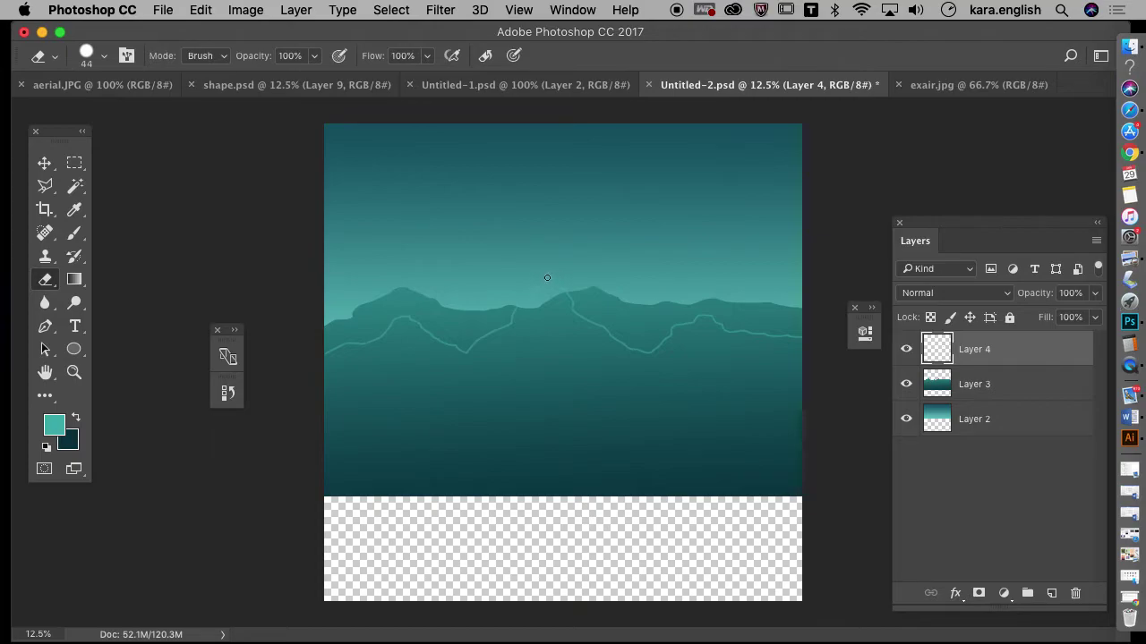
click(75, 233)
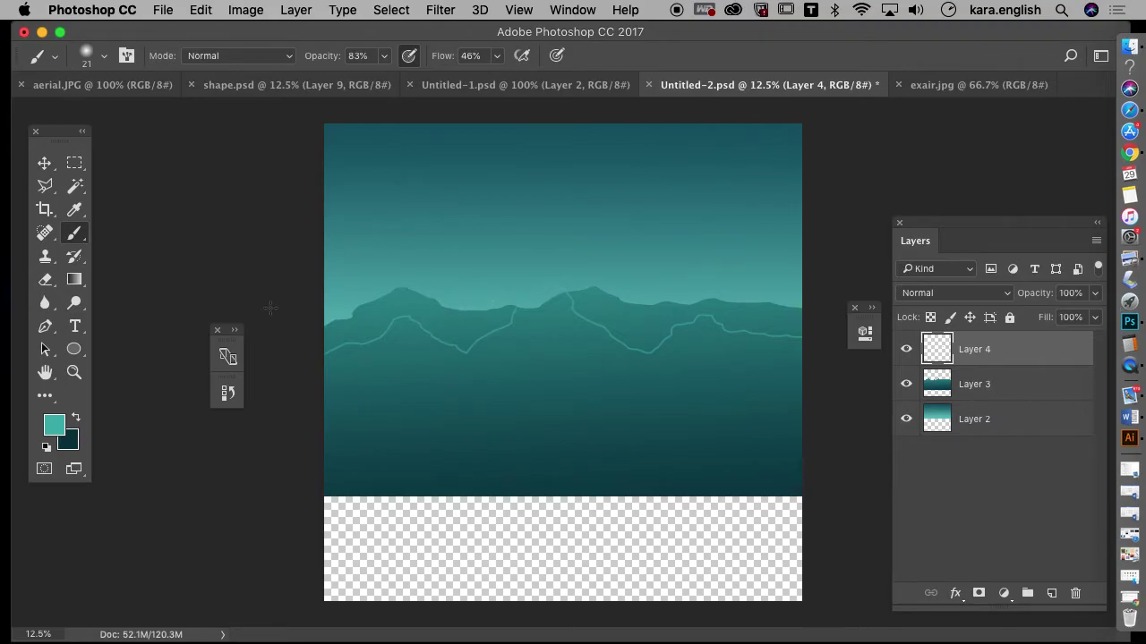
click(74, 185)
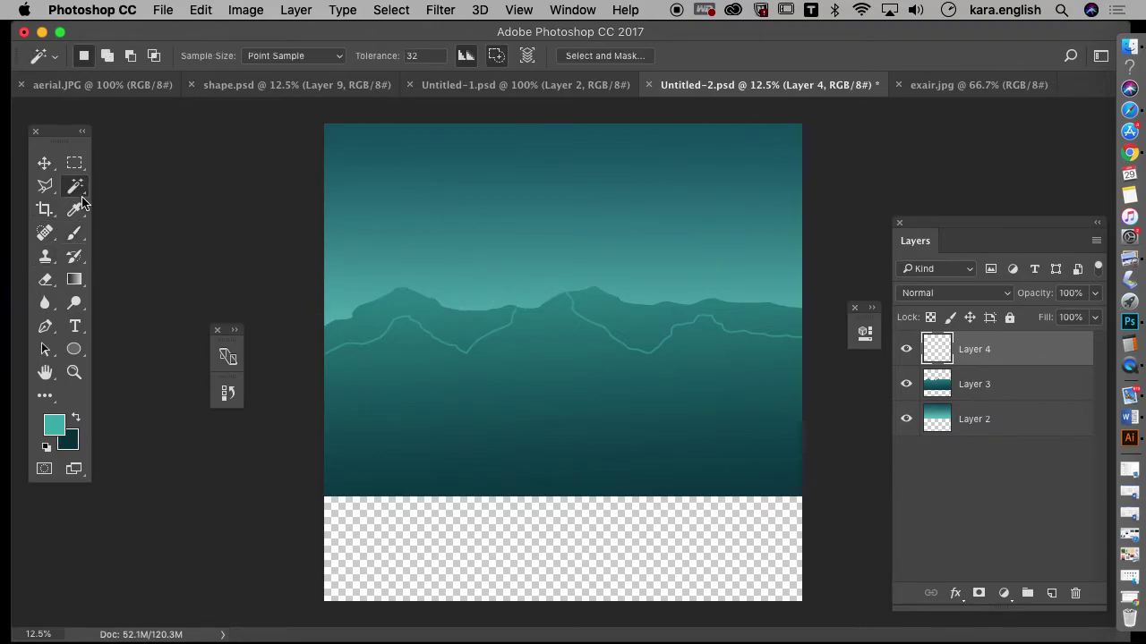
Select the area below the ridge line and set foreground 2d9493 and background 08262d.
click(583, 421)
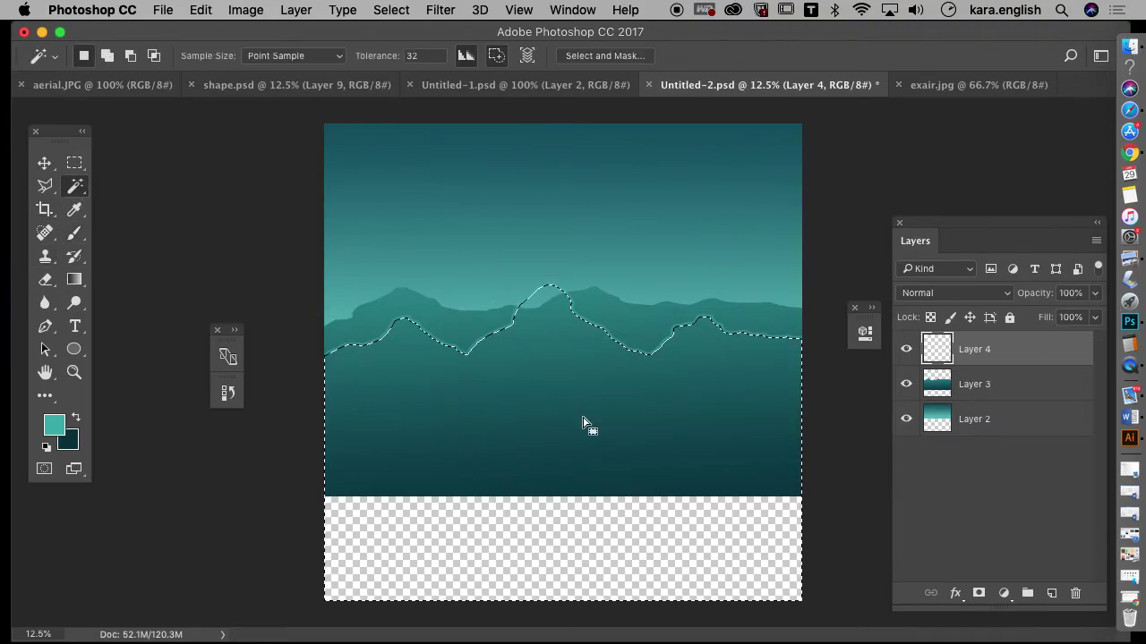
click(53, 425)
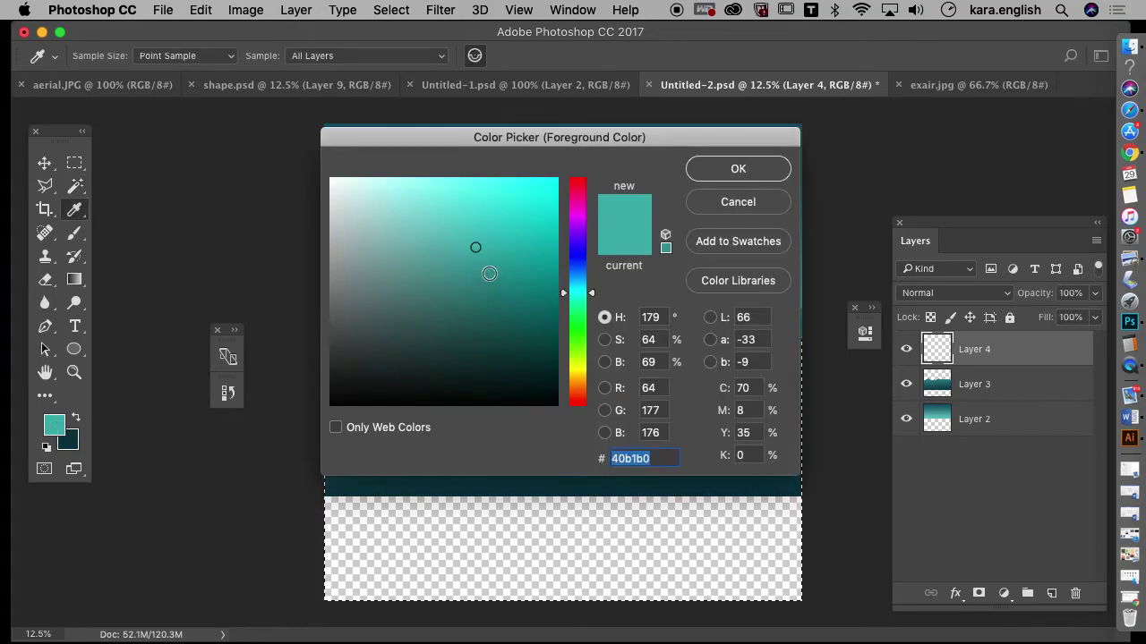
click(488, 273)
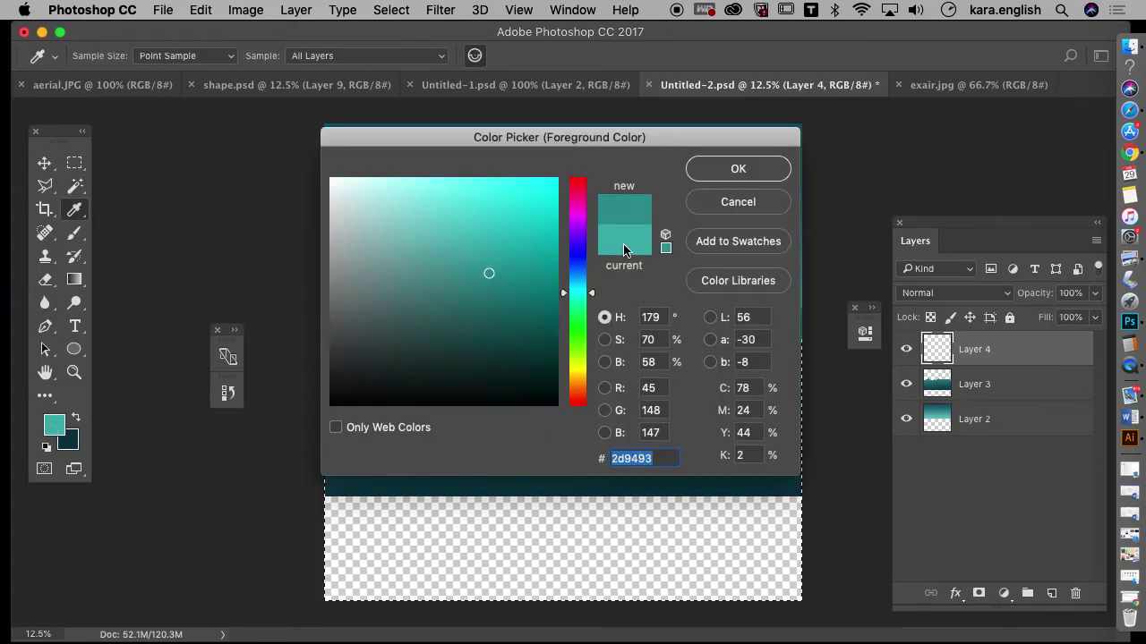
click(738, 168)
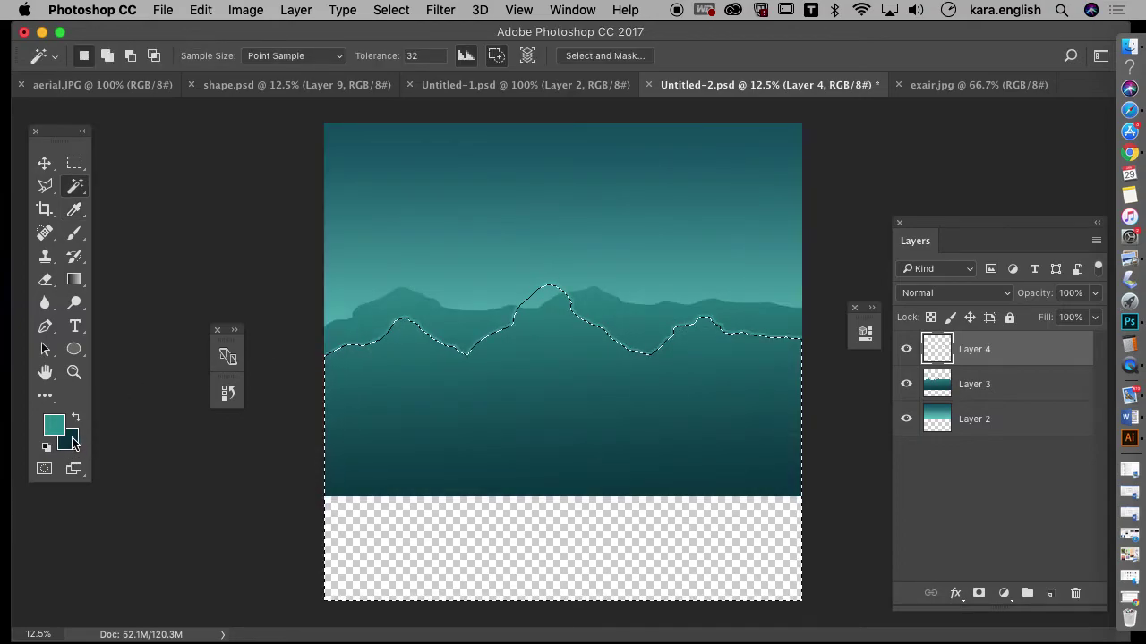
click(71, 441)
click(516, 365)
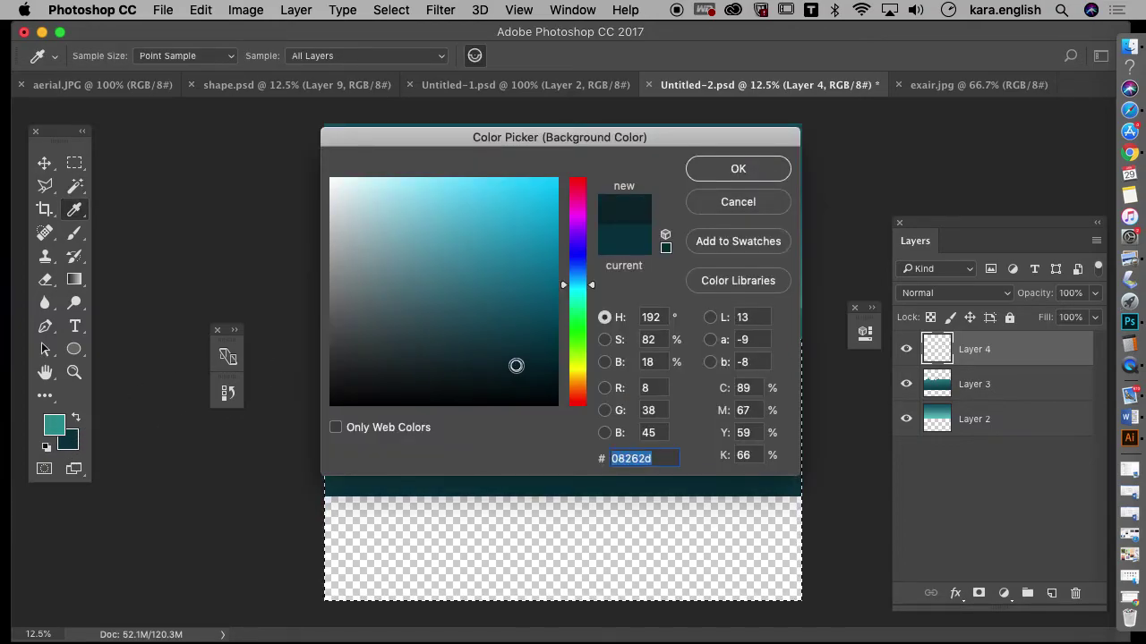
click(750, 173)
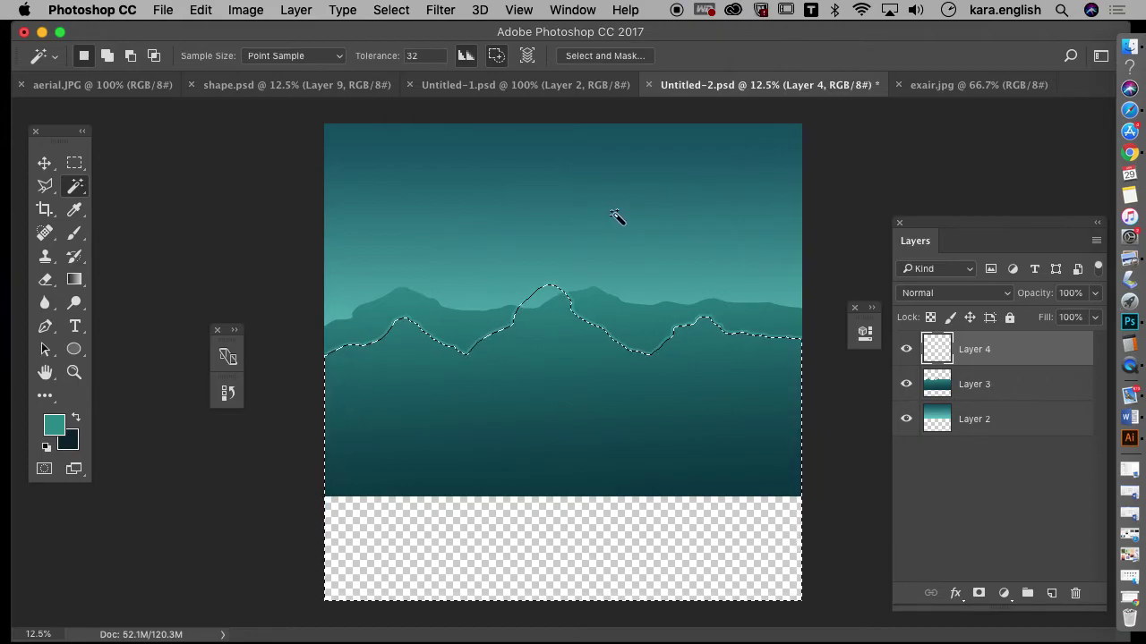
Fill the new ridge selection with a top-to-bottom 2d9493 to 08262d gradient.
click(75, 279)
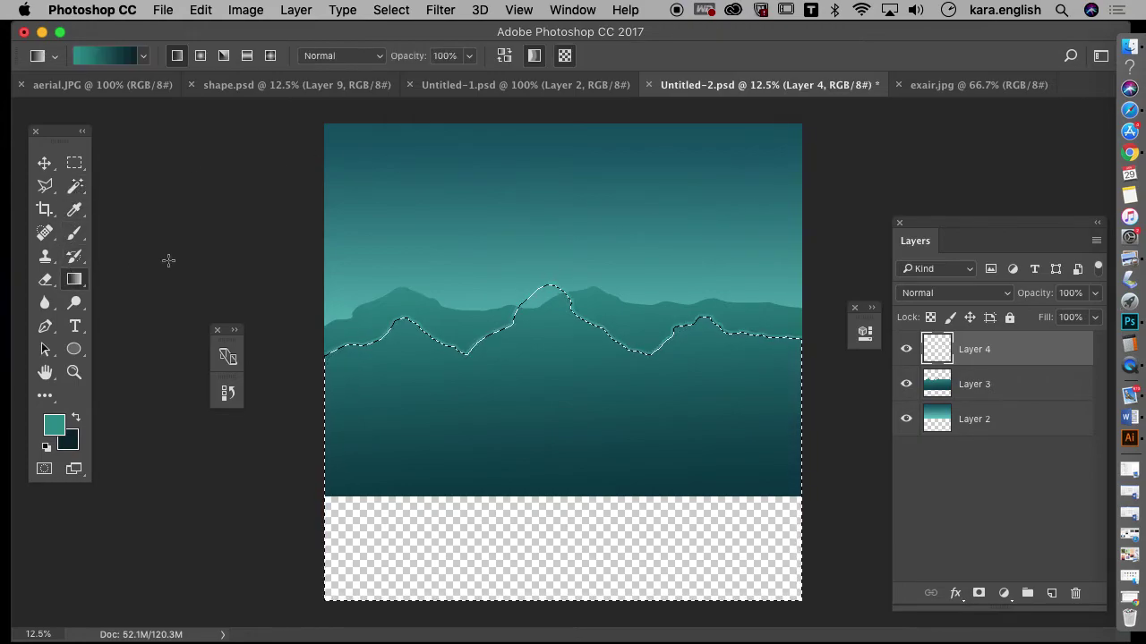
drag(539, 105, 568, 639)
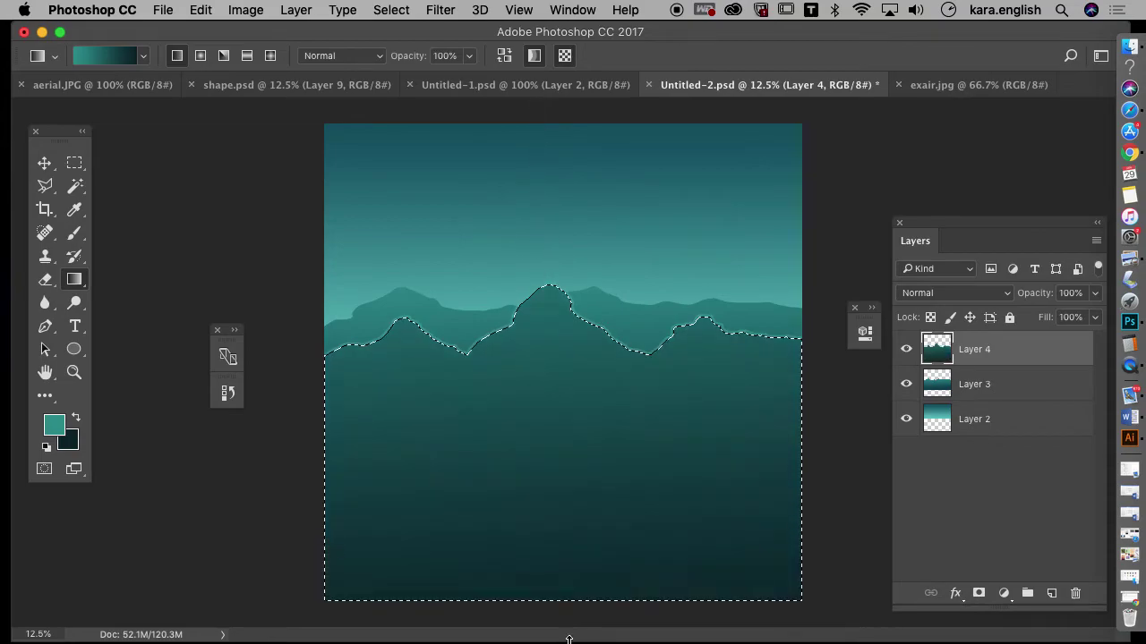